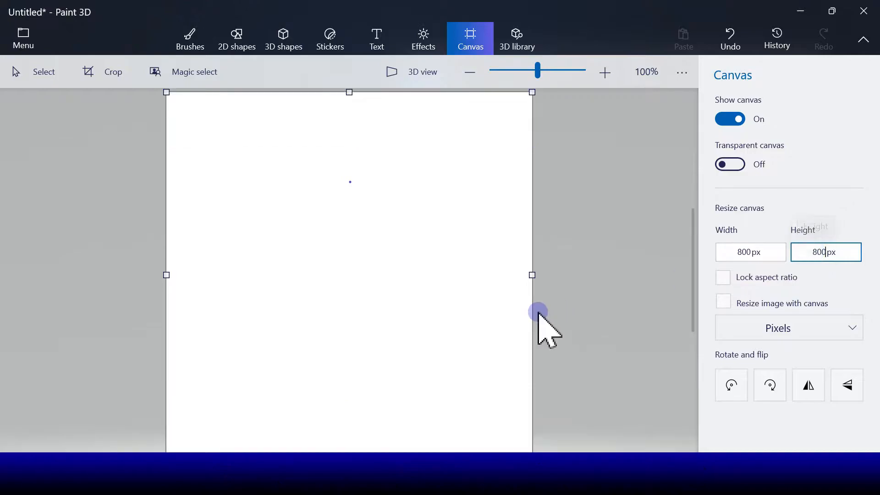
# Draw a 5 px black 4-point curve near the canvas centre, shaped into a closed, downward-pointing rounded triangle as the nose.
pyautogui.click(237, 41)
pyautogui.click(788, 128)
pyautogui.click(327, 279)
pyautogui.moveTo(364, 281); pyautogui.dragTo(366, 281)
pyautogui.moveTo(734, 198); pyautogui.dragTo(724, 200)
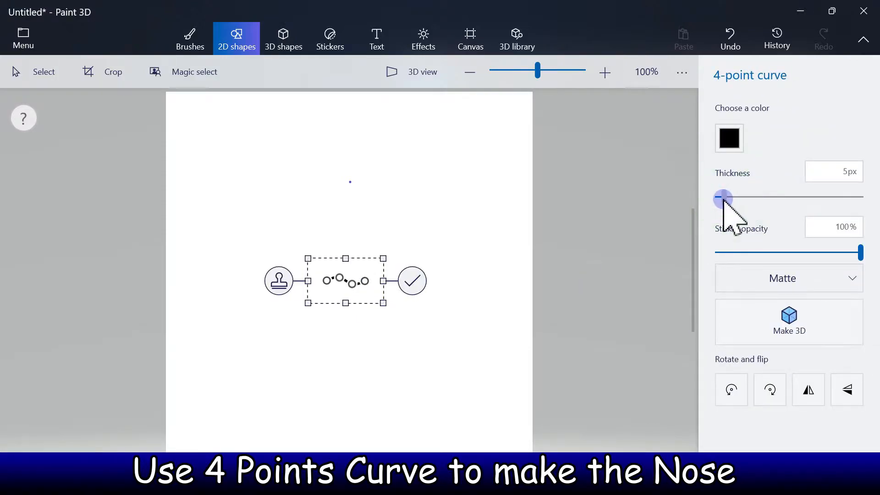
pyautogui.click(345, 278)
pyautogui.moveTo(352, 273)
pyautogui.mouseDown()
pyautogui.moveTo(338, 280)
pyautogui.moveTo(355, 267)
pyautogui.mouseUp()
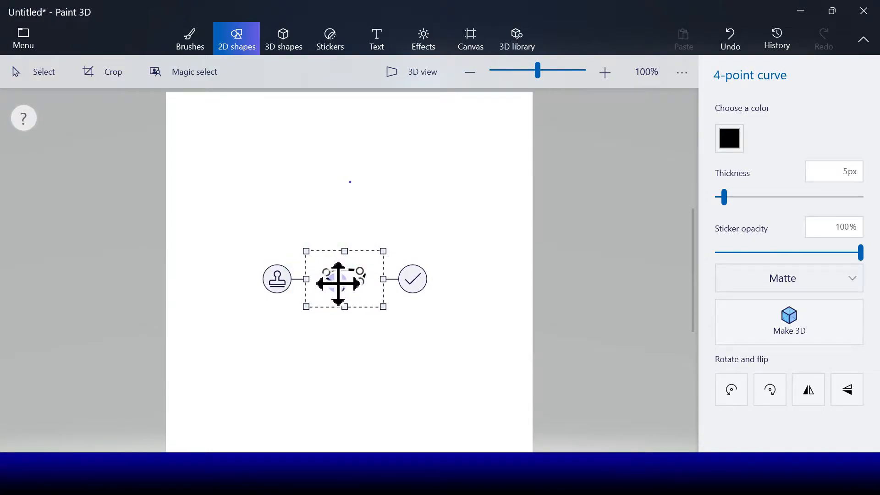
pyautogui.moveTo(361, 282); pyautogui.dragTo(340, 285)
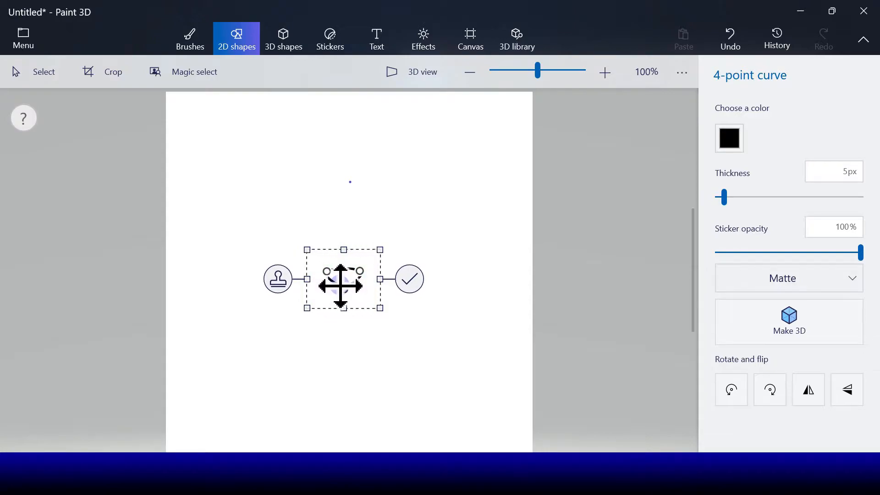
pyautogui.click(410, 282)
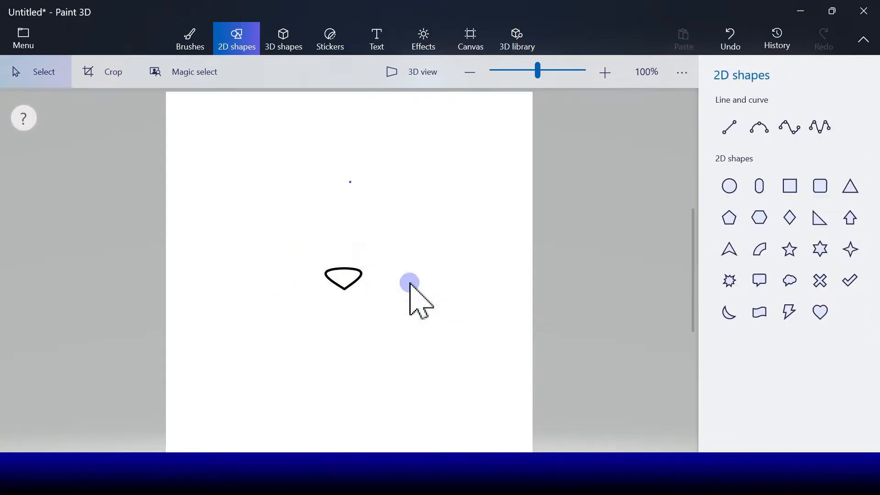
# Draw a 4-point curve arching closely over the top of the nose with both ends bending down.
pyautogui.click(759, 127)
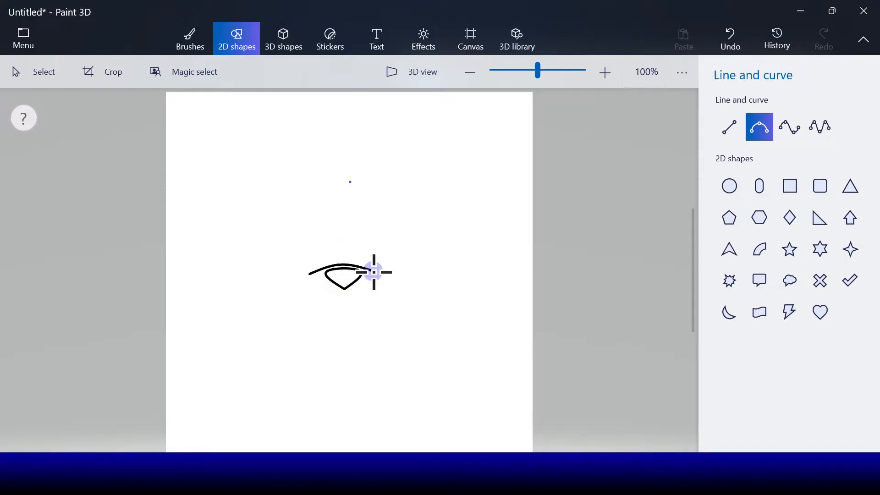
pyautogui.click(742, 45)
pyautogui.click(789, 126)
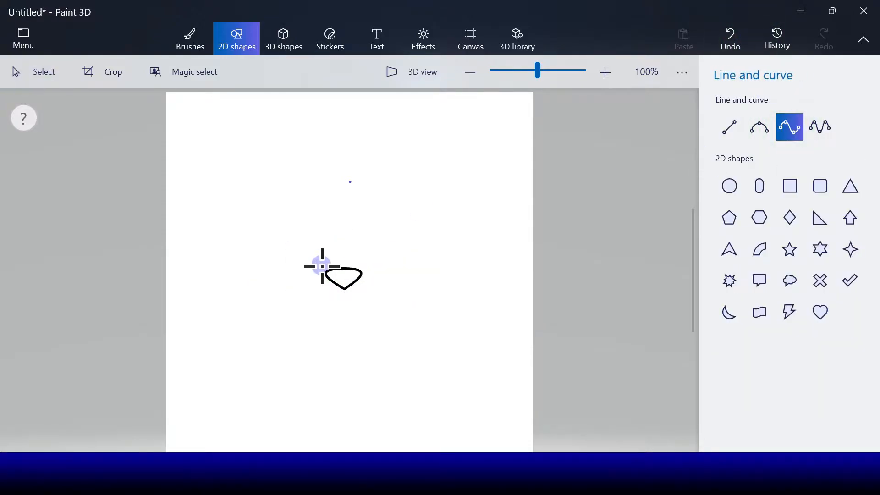
pyautogui.moveTo(310, 277); pyautogui.dragTo(322, 261)
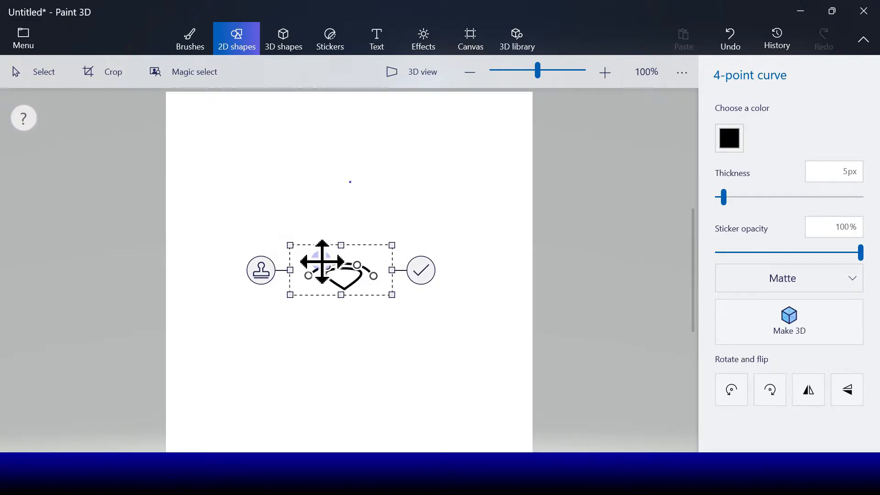
pyautogui.moveTo(308, 275); pyautogui.dragTo(354, 258)
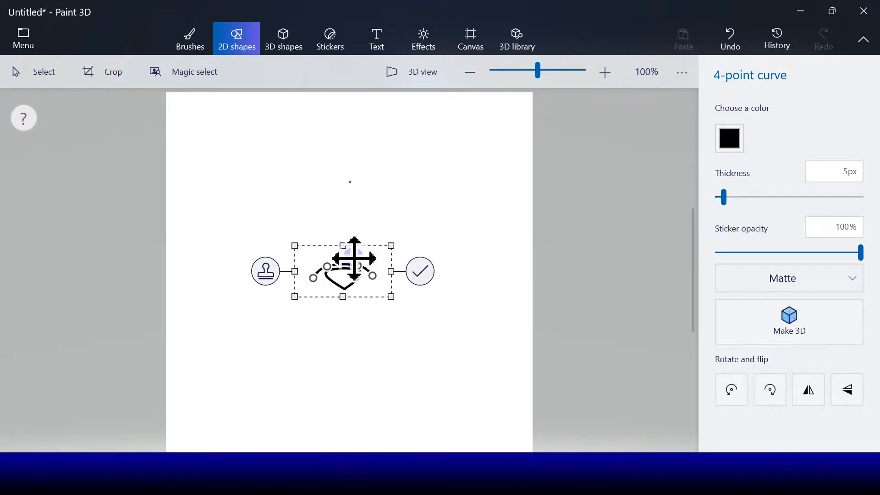
pyautogui.click(409, 269)
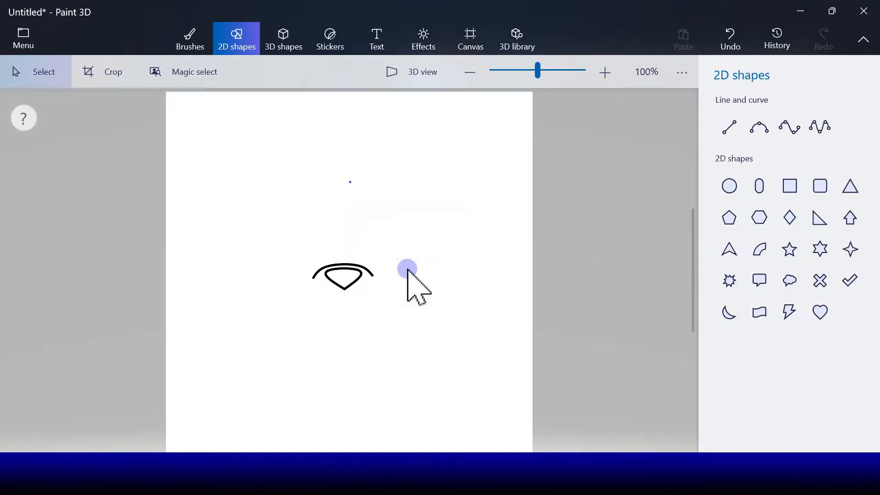
# Draw a short line sloping down and outward beside the nose arch's left end and place a horizontally mirrored copy on the right.
pyautogui.click(730, 128)
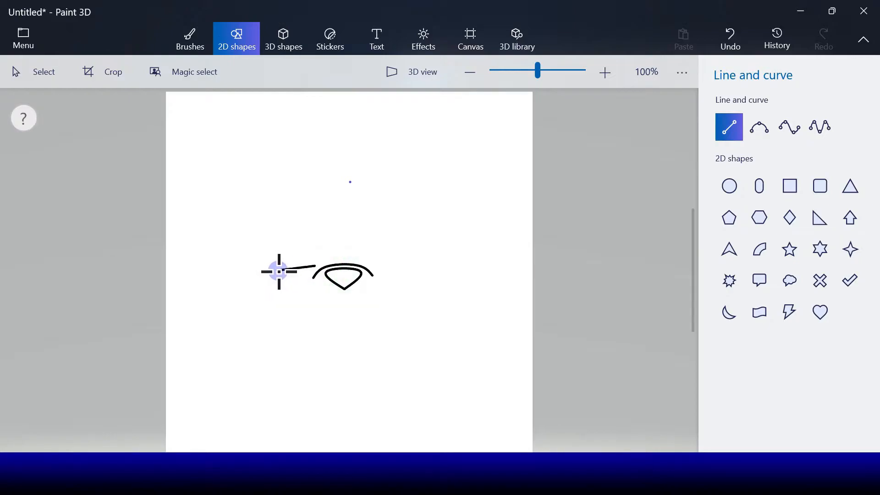
pyautogui.moveTo(315, 266); pyautogui.dragTo(279, 272)
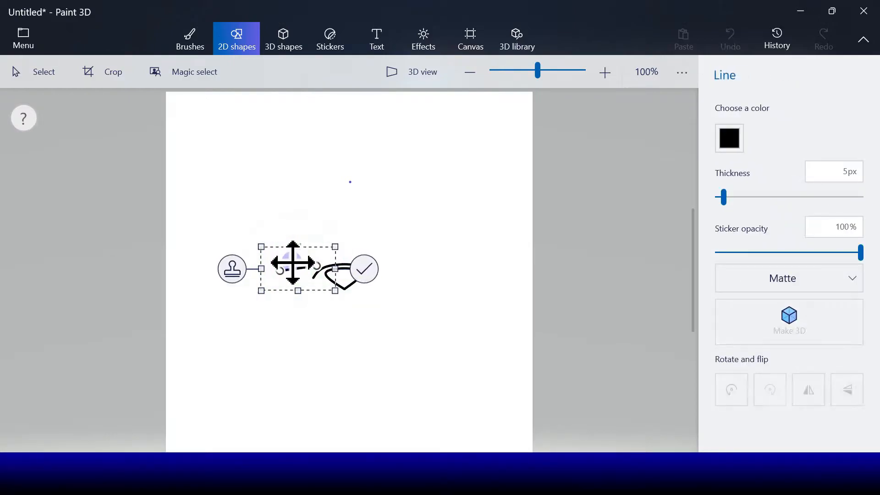
pyautogui.click(231, 269)
pyautogui.click(810, 398)
pyautogui.moveTo(304, 271); pyautogui.dragTo(383, 264)
pyautogui.click(449, 268)
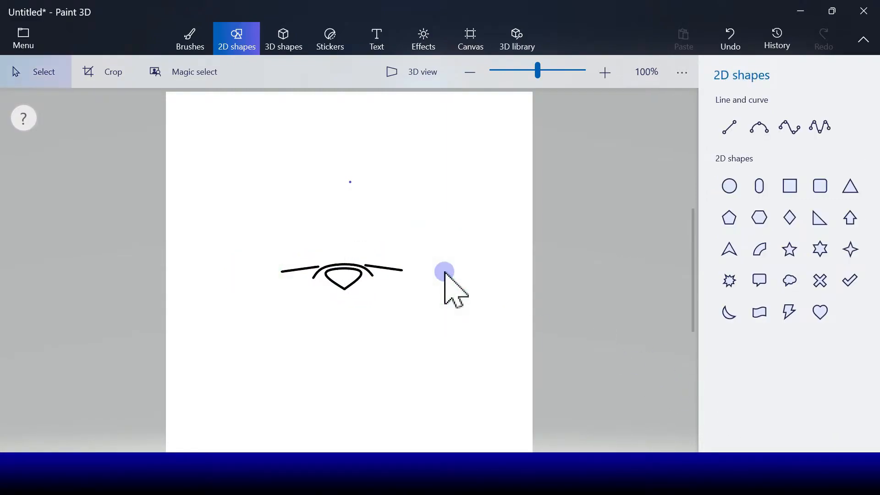
# Shape a 5-point curve into a rounded left eye outline above its base line and place a mirrored copy above the right one.
pyautogui.click(820, 128)
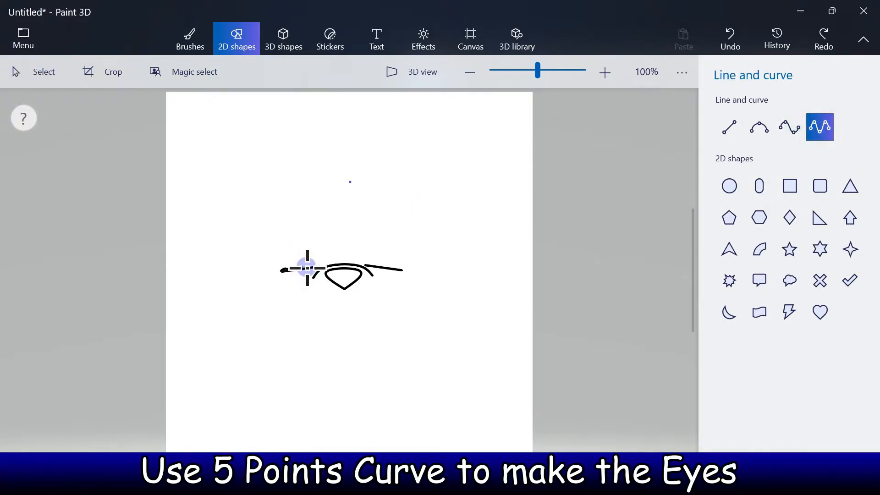
pyautogui.moveTo(319, 267)
pyautogui.mouseDown()
pyautogui.moveTo(290, 212)
pyautogui.moveTo(292, 224)
pyautogui.mouseUp()
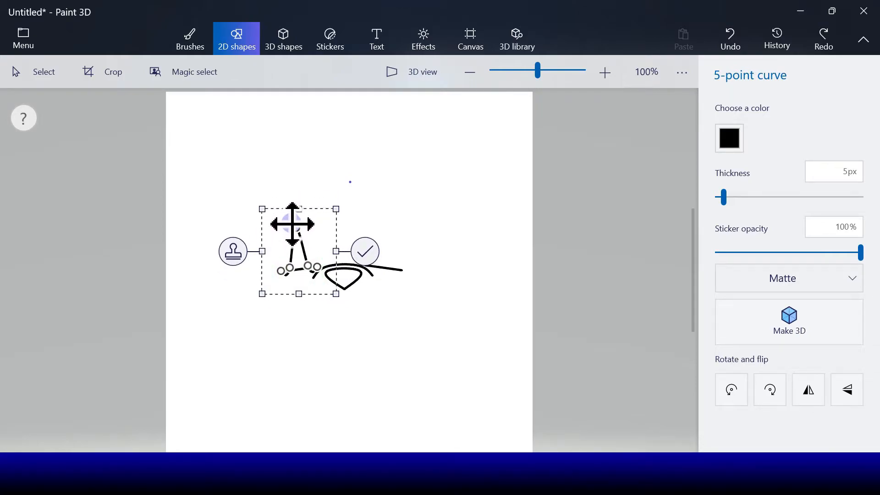
pyautogui.moveTo(290, 265); pyautogui.dragTo(263, 234)
pyautogui.moveTo(308, 266); pyautogui.dragTo(318, 226)
pyautogui.click(223, 244)
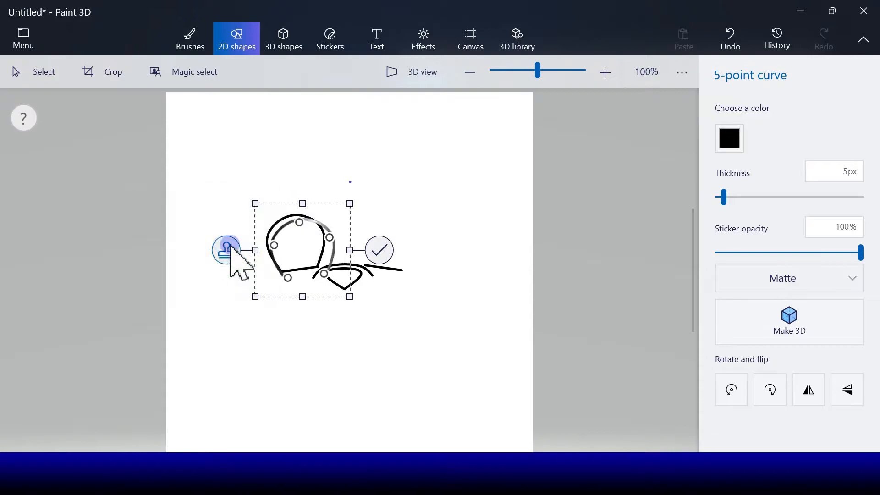
pyautogui.moveTo(353, 239); pyautogui.dragTo(391, 241)
pyautogui.click(464, 242)
# Draw an unfilled circle as the iris in the left eye's lower inner part and place a copy in the right eye.
pyautogui.click(726, 185)
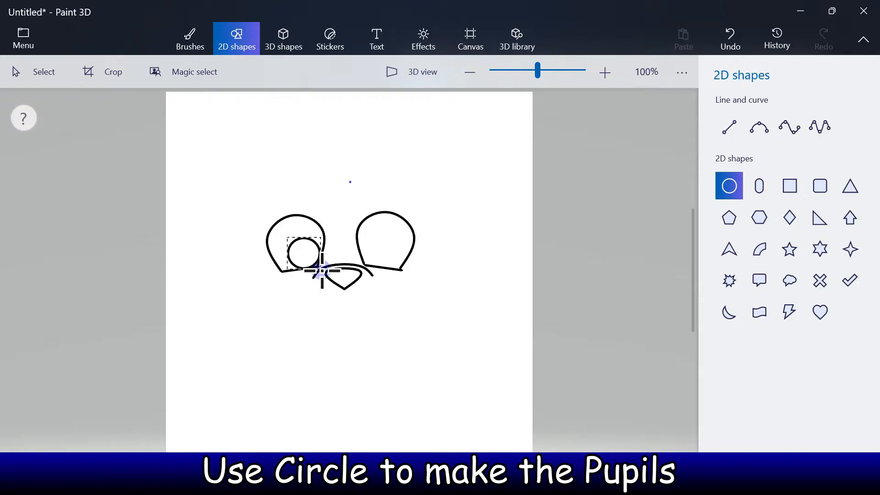
pyautogui.moveTo(322, 271); pyautogui.dragTo(322, 270)
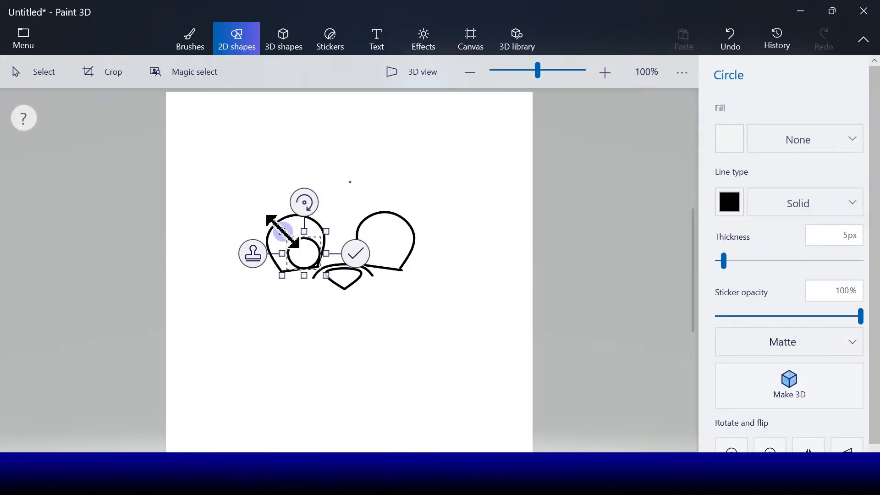
pyautogui.click(252, 252)
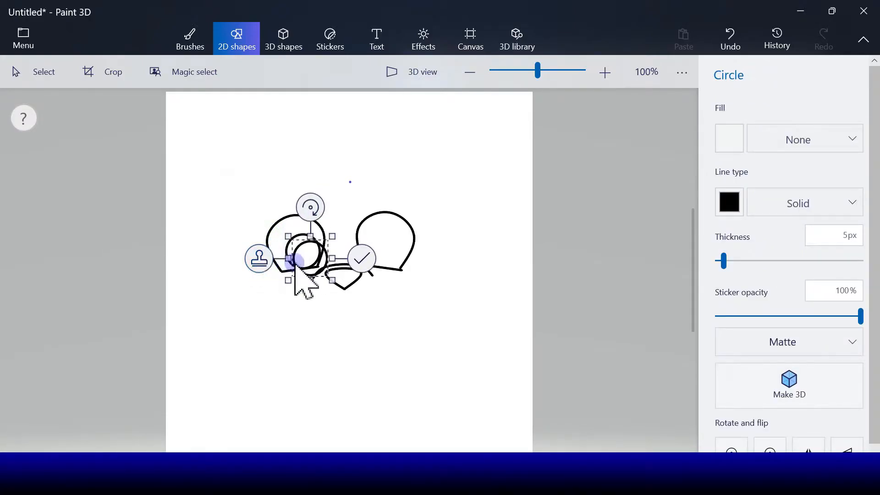
pyautogui.moveTo(332, 260); pyautogui.dragTo(397, 266)
pyautogui.click(329, 251)
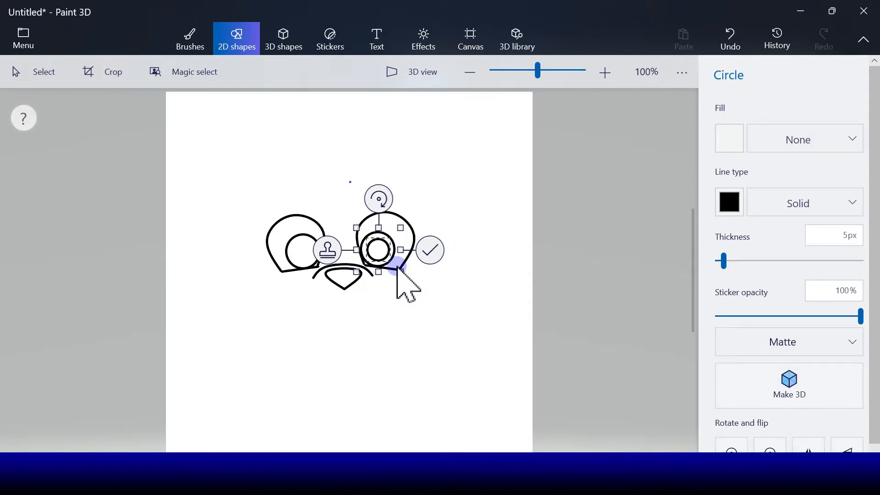
pyautogui.click(356, 229)
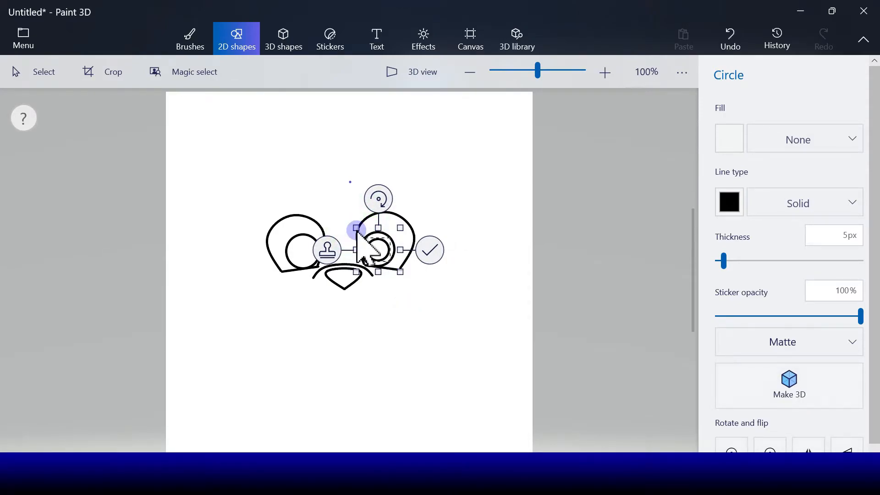
pyautogui.moveTo(375, 248); pyautogui.dragTo(375, 248)
pyautogui.press('Return')
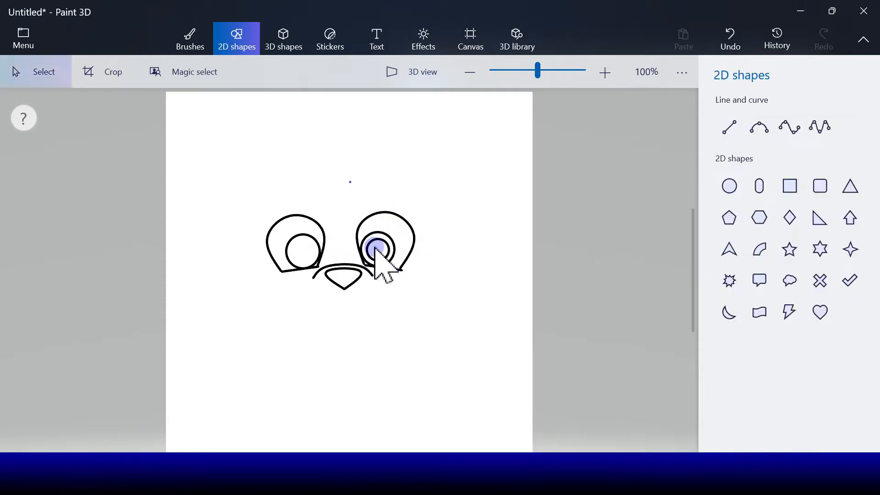
pyautogui.click(745, 34)
# Draw a smaller circle centred inside the right iris as the pupil and place a copy inside the left iris.
pyautogui.click(729, 186)
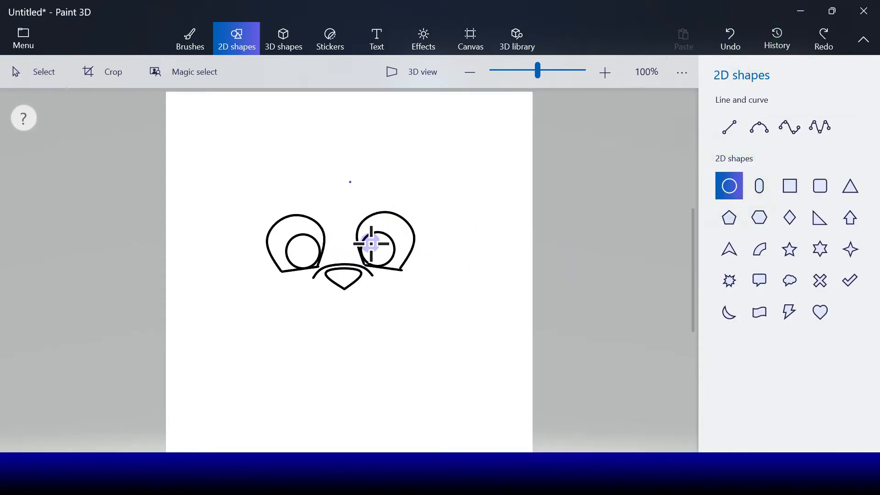
pyautogui.moveTo(371, 242)
pyautogui.mouseDown()
pyautogui.moveTo(390, 262)
pyautogui.moveTo(385, 252)
pyautogui.moveTo(304, 249)
pyautogui.mouseUp()
pyautogui.click(326, 249)
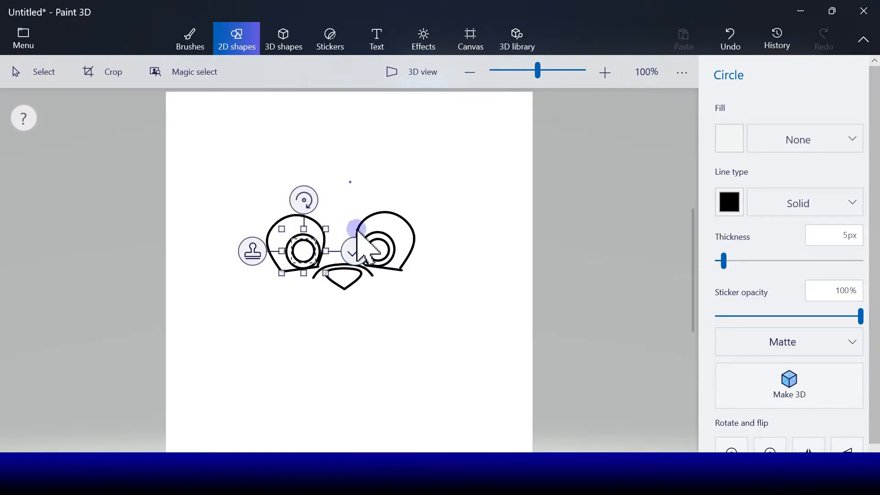
# Fill the left and right pupils with solid black.
pyautogui.click(728, 154)
pyautogui.click(743, 189)
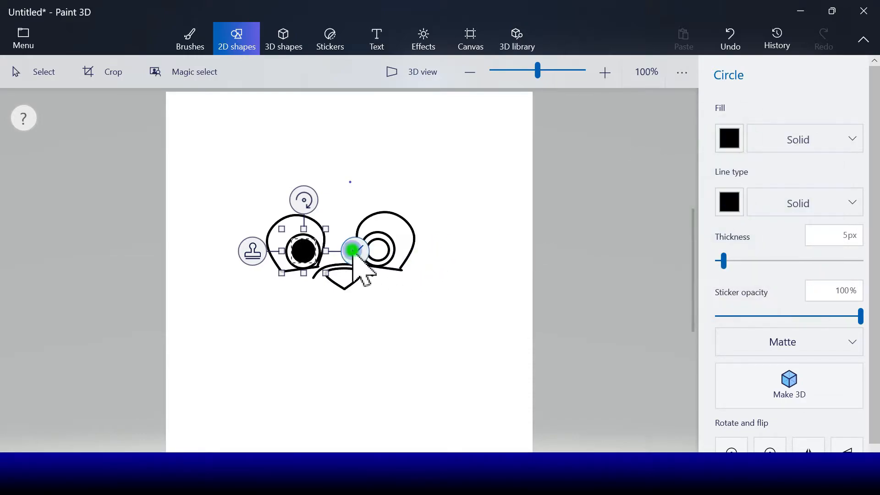
pyautogui.click(354, 251)
pyautogui.click(194, 52)
pyautogui.click(850, 148)
pyautogui.click(801, 351)
pyautogui.click(377, 248)
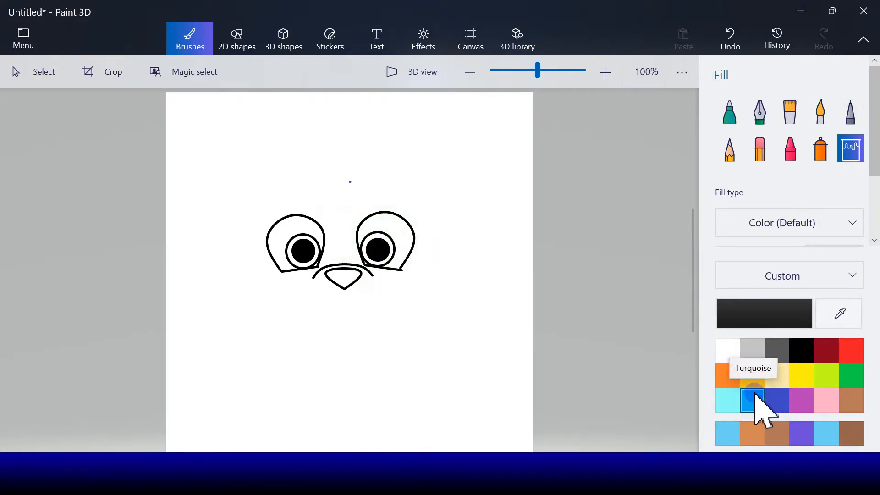
# Fill the iris rings around both pupils with light cyan.
pyautogui.click(733, 399)
pyautogui.click(378, 238)
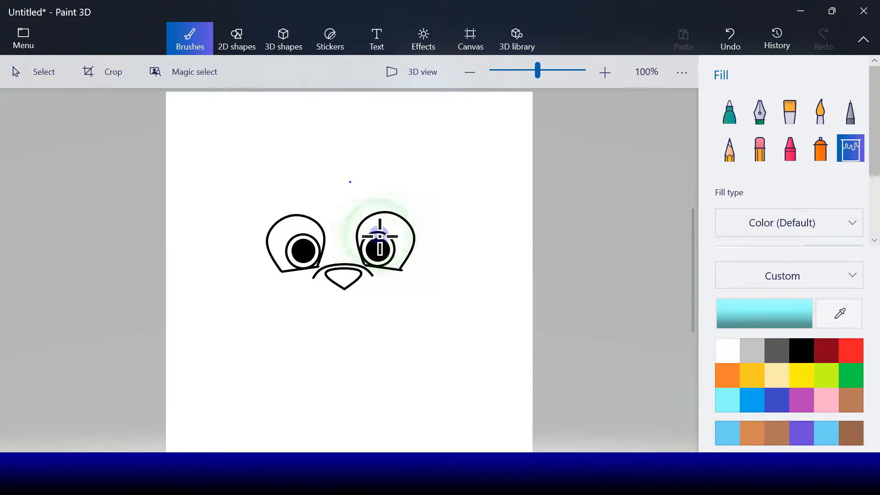
pyautogui.click(298, 239)
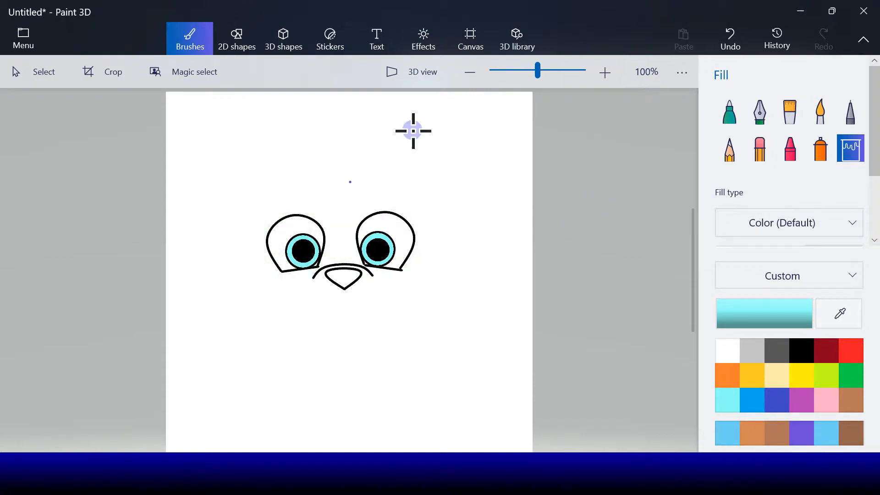
# Draw a tiny circle on the upper left of the left pupil as a highlight, with white fill and white outline.
pyautogui.click(236, 38)
pyautogui.click(729, 186)
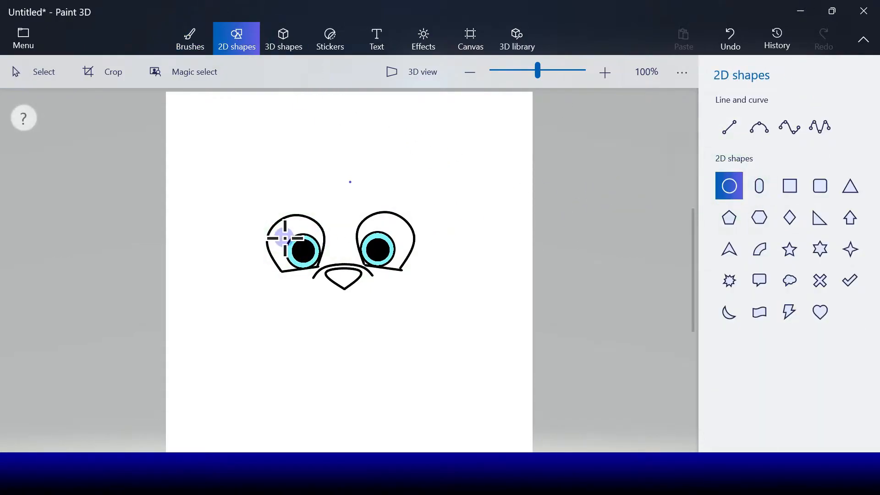
pyautogui.moveTo(302, 247); pyautogui.dragTo(303, 250)
pyautogui.click(736, 211)
pyautogui.click(672, 253)
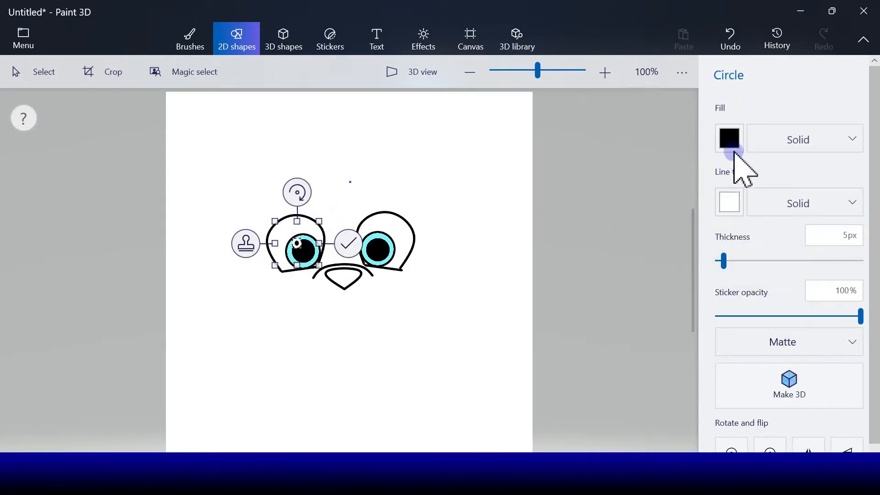
pyautogui.click(733, 151)
pyautogui.click(670, 195)
pyautogui.click(275, 265)
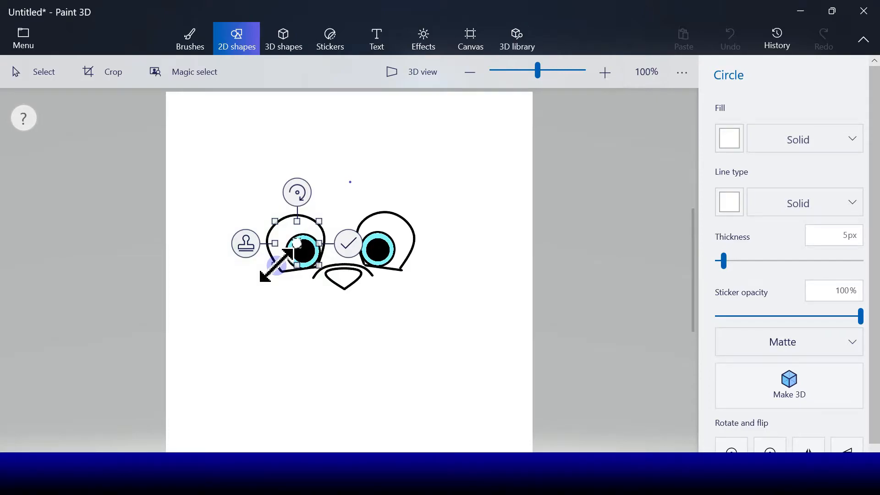
# Change the highlight circle's outline to black, enlarge the circle slightly and reduce its outline thickness.
pyautogui.click(729, 204)
pyautogui.click(743, 254)
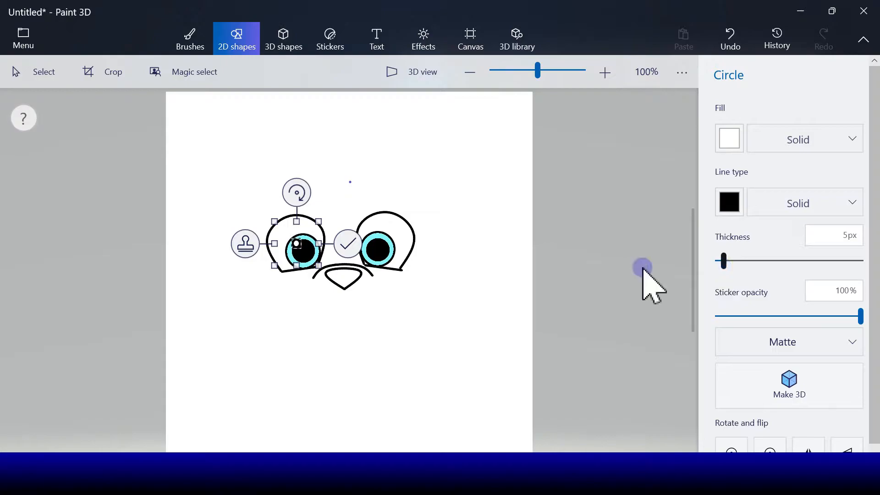
pyautogui.moveTo(318, 266); pyautogui.dragTo(325, 273)
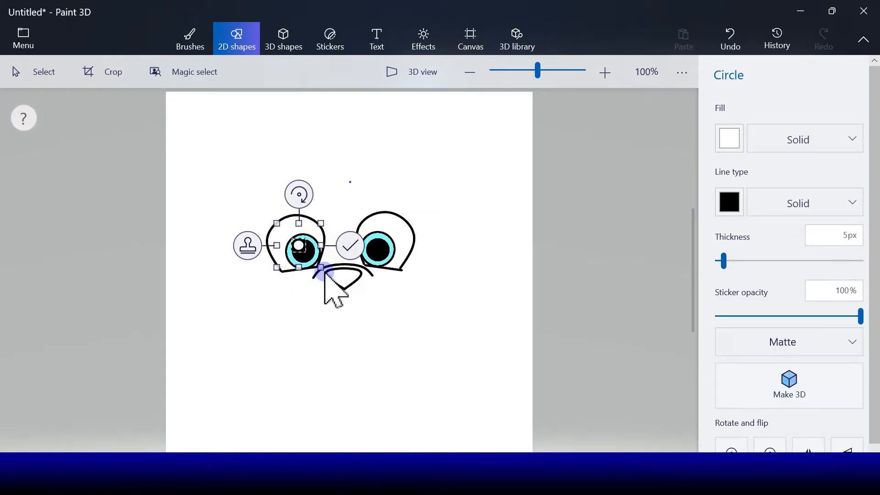
pyautogui.moveTo(723, 262); pyautogui.dragTo(720, 262)
# Set the white highlight on the upper left of the left pupil and place a matching copy on the right pupil.
pyautogui.moveTo(322, 269)
pyautogui.mouseDown()
pyautogui.moveTo(298, 250)
pyautogui.moveTo(364, 242)
pyautogui.mouseUp()
pyautogui.click(412, 306)
pyautogui.click(427, 240)
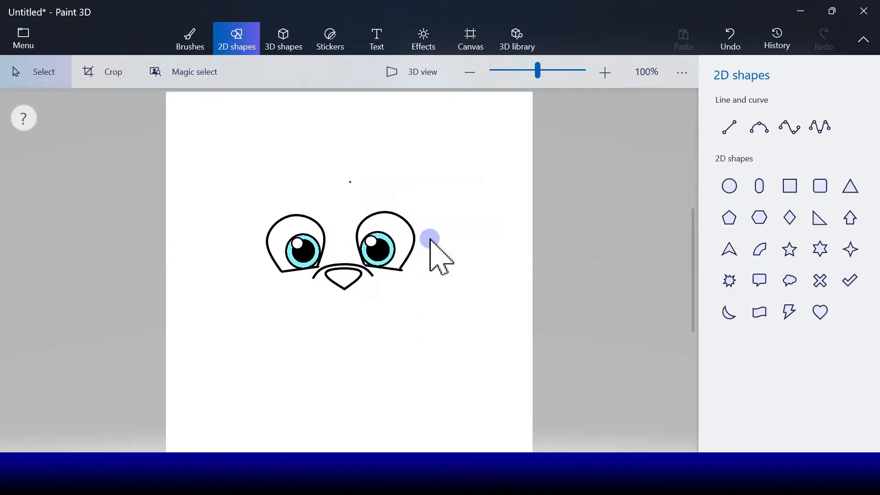
# Draw a short black vertical line down from the nose tip with 5 px thickness.
pyautogui.click(729, 127)
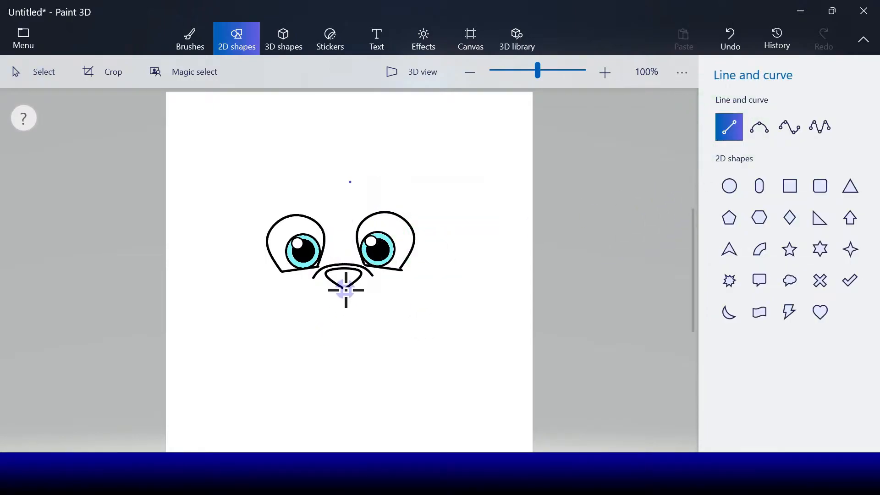
pyautogui.moveTo(345, 303); pyautogui.dragTo(344, 302)
pyautogui.moveTo(720, 197); pyautogui.dragTo(724, 197)
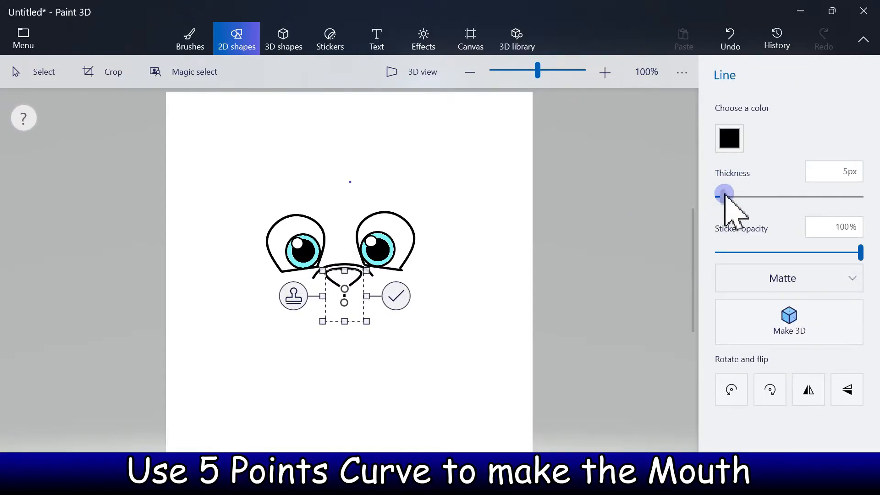
pyautogui.click(395, 296)
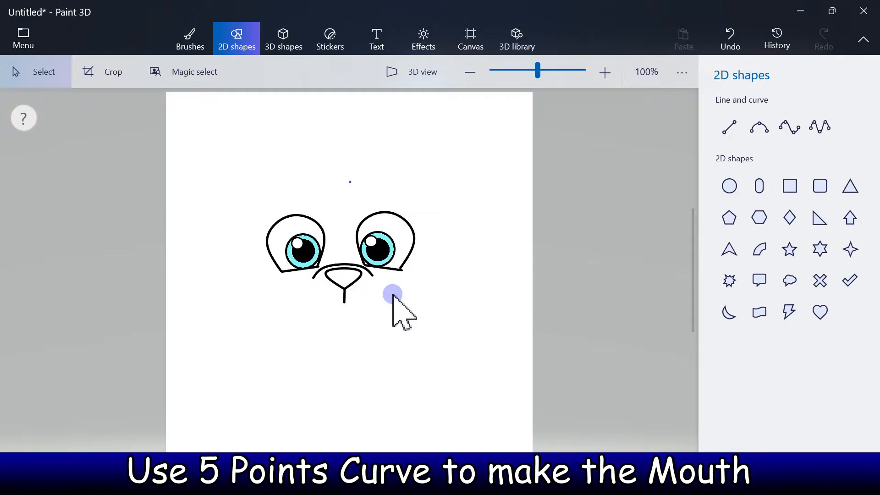
# Draw the smiling mouth beneath the nose line with a wide black 5-point curve bowed downward.
pyautogui.click(820, 126)
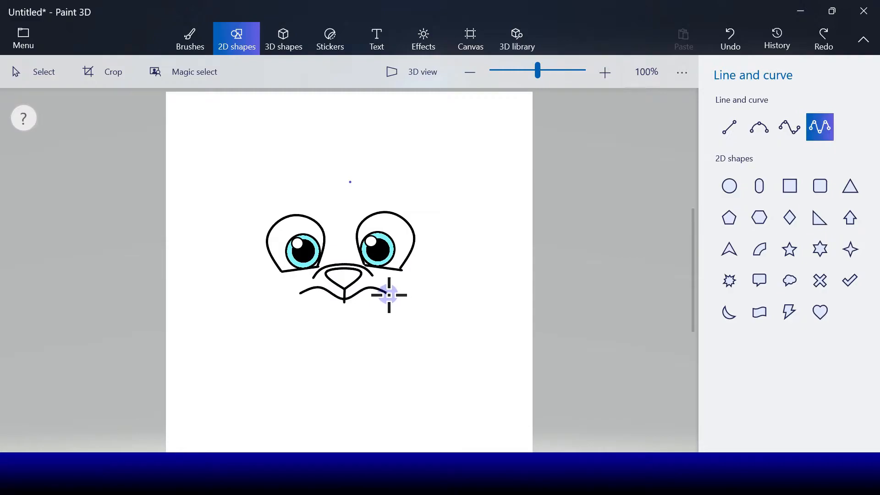
pyautogui.moveTo(388, 295); pyautogui.dragTo(298, 292)
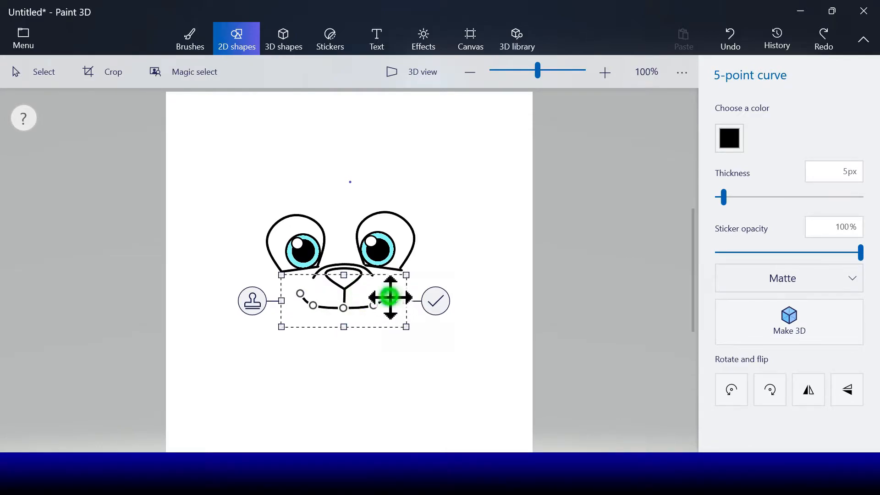
pyautogui.moveTo(359, 299); pyautogui.dragTo(360, 298)
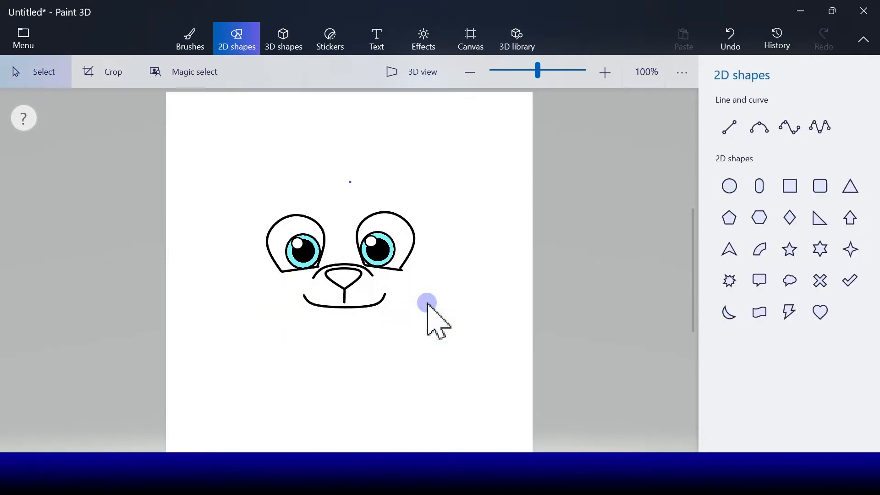
# Add short slanted lines at both mouth corners and extend the vertical line from the nose down to the mouth.
pyautogui.click(728, 126)
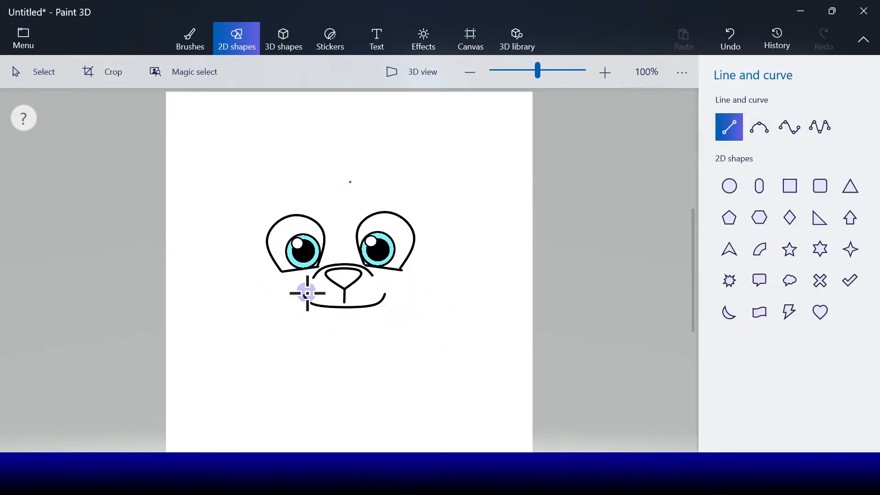
pyautogui.moveTo(300, 297); pyautogui.dragTo(299, 296)
pyautogui.click(356, 294)
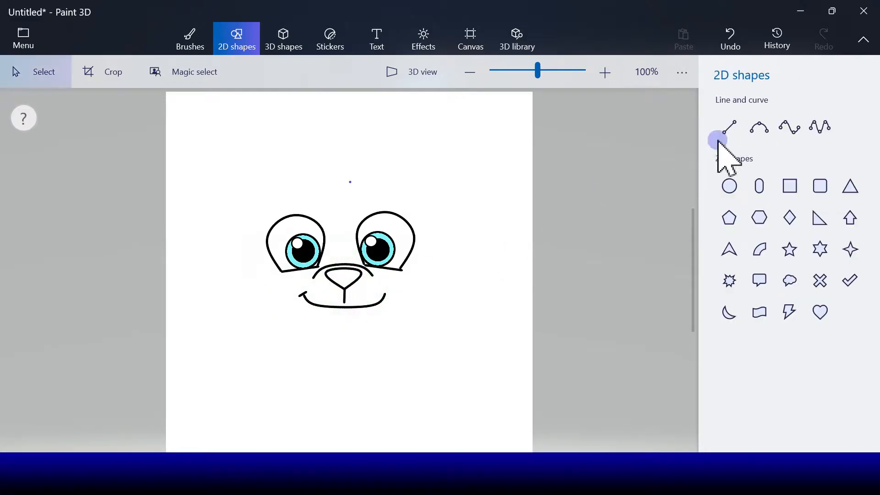
pyautogui.click(729, 127)
pyautogui.moveTo(390, 296); pyautogui.dragTo(345, 308)
pyautogui.click(437, 290)
pyautogui.click(728, 127)
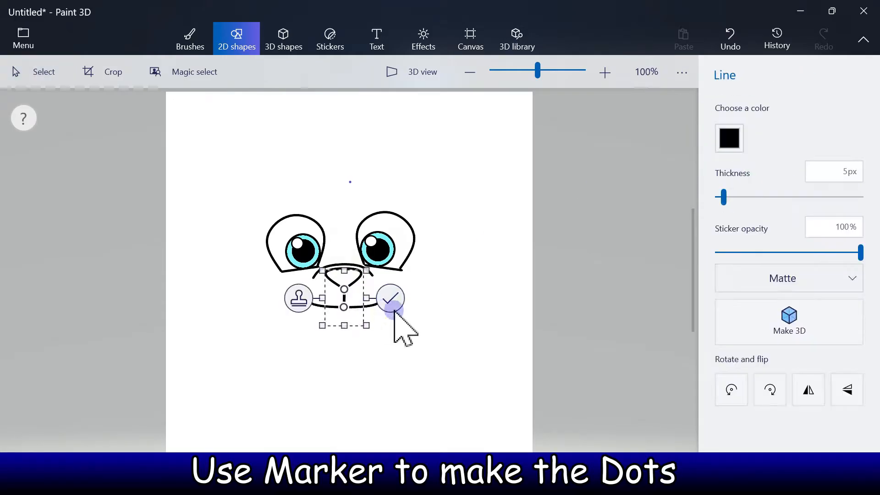
pyautogui.click(394, 299)
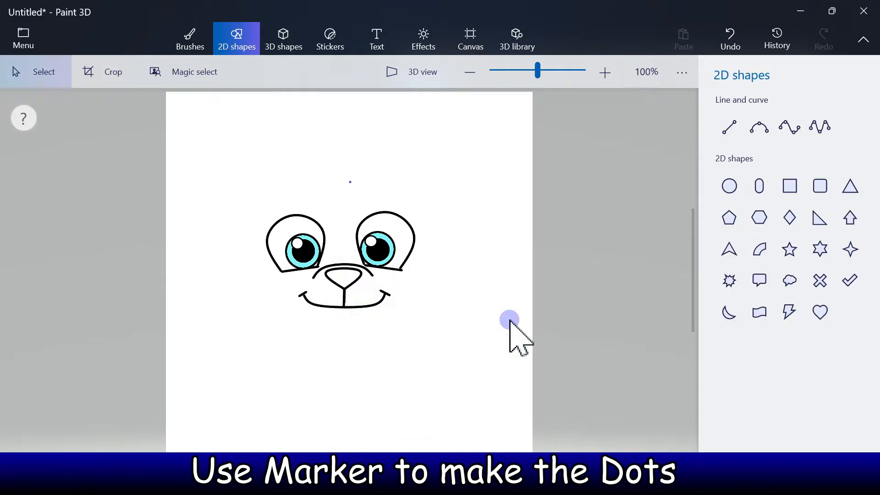
# Dot three black whisker spots on each side of the muzzle with the 5 px Marker.
pyautogui.click(190, 46)
pyautogui.click(734, 118)
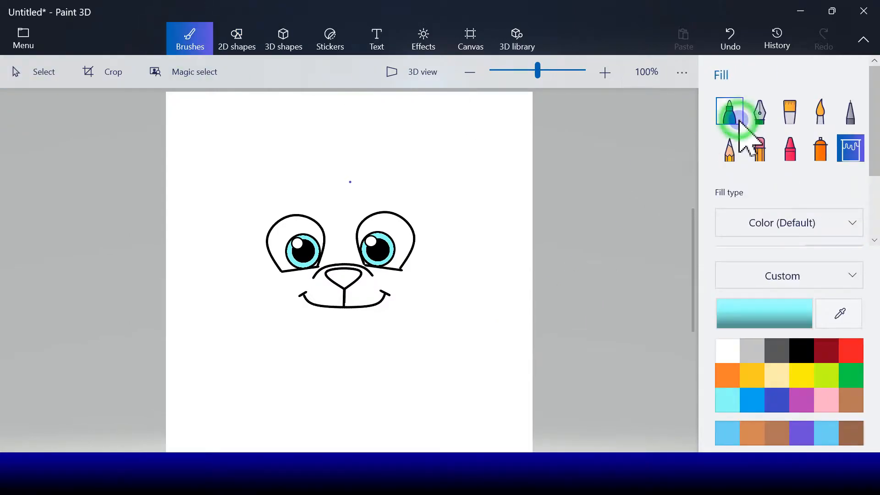
pyautogui.click(803, 352)
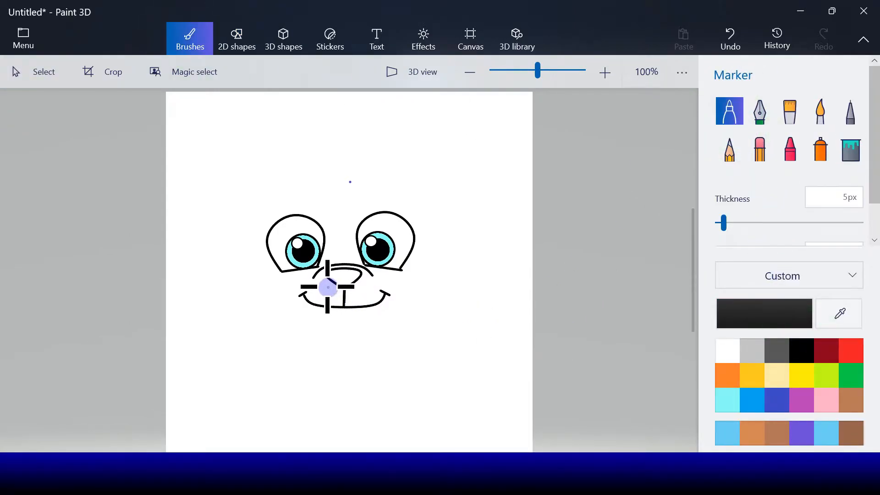
pyautogui.click(326, 288)
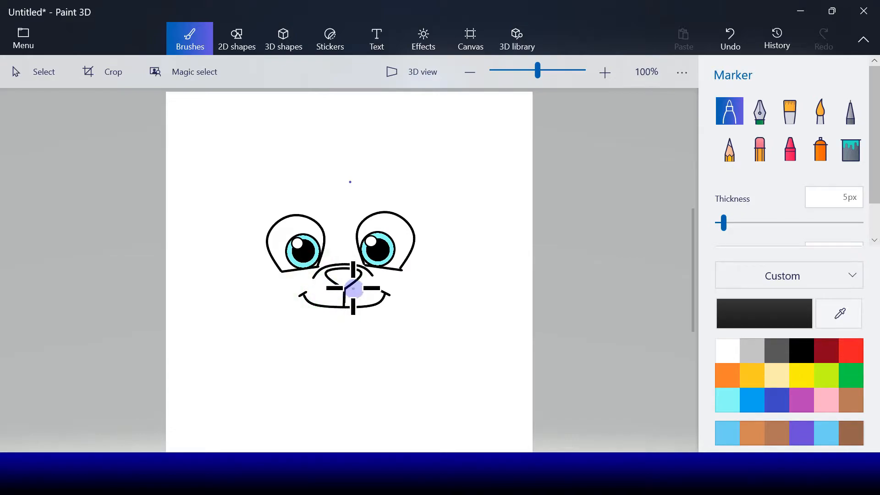
pyautogui.click(320, 296)
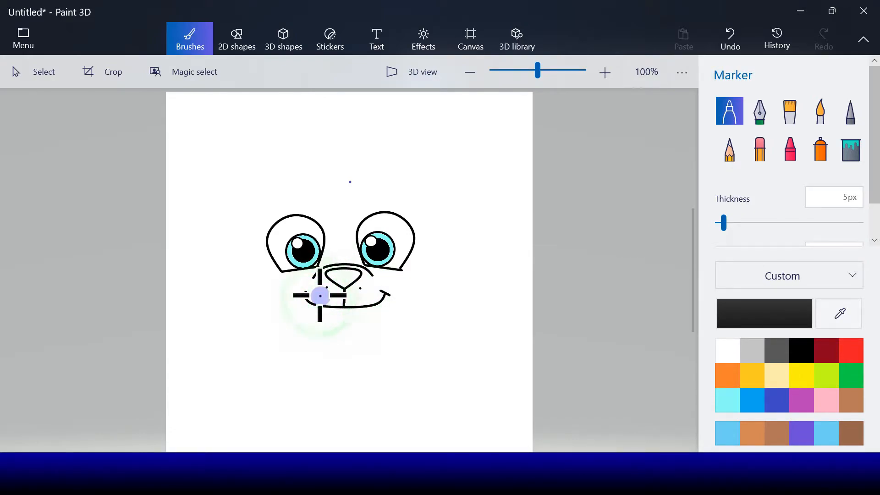
pyautogui.click(366, 298)
pyautogui.click(315, 285)
pyautogui.click(371, 288)
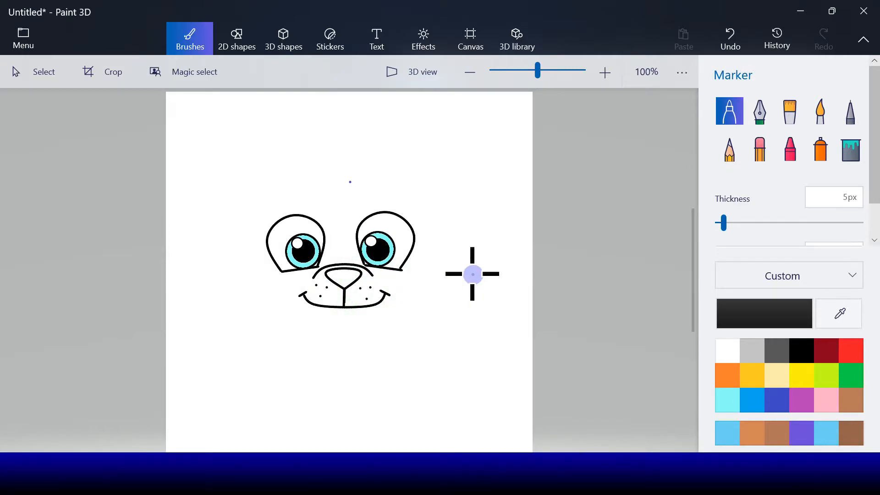
# Draw the hat brim above the eyes as a wide, downward-bowed 4-point curve and stamp a parallel copy slightly above it.
pyautogui.click(243, 45)
pyautogui.click(790, 127)
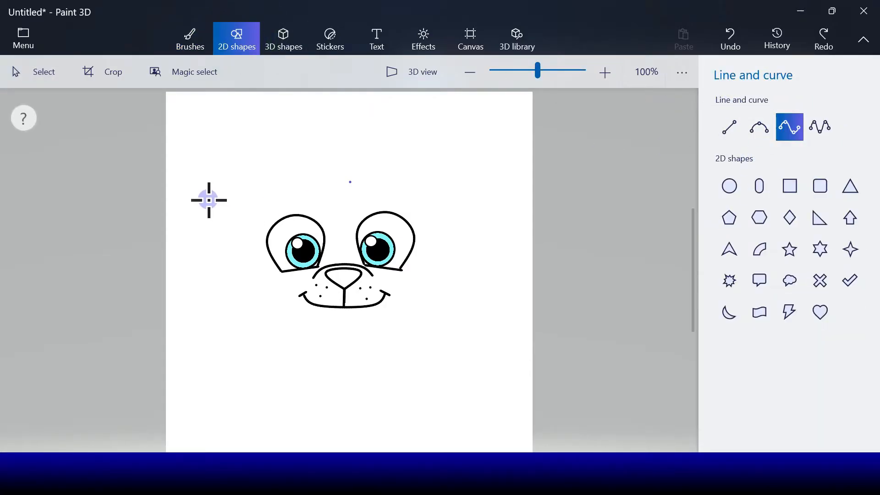
pyautogui.moveTo(206, 191); pyautogui.dragTo(509, 187)
pyautogui.moveTo(298, 182); pyautogui.dragTo(283, 207)
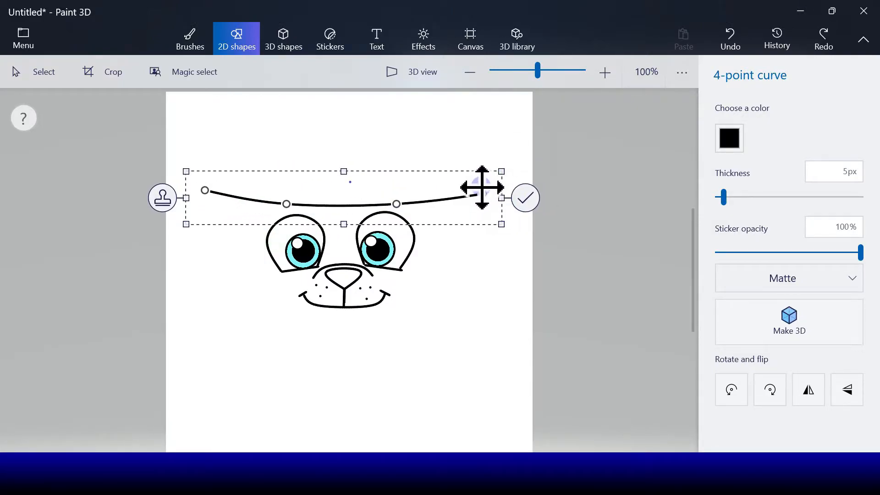
pyautogui.moveTo(347, 186); pyautogui.dragTo(348, 189)
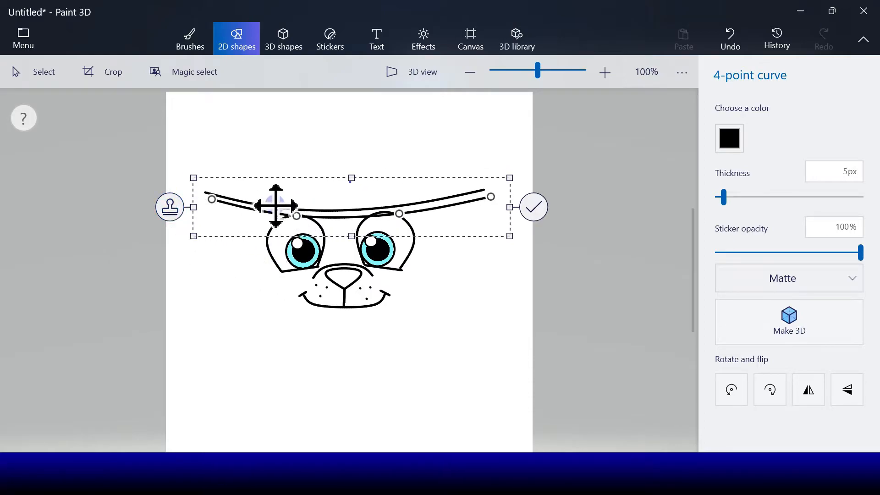
pyautogui.moveTo(272, 207); pyautogui.dragTo(272, 187)
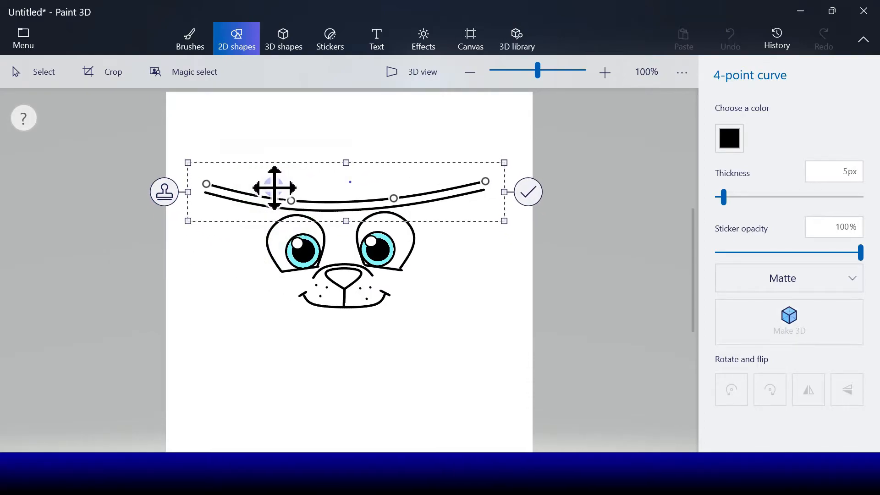
pyautogui.click(528, 196)
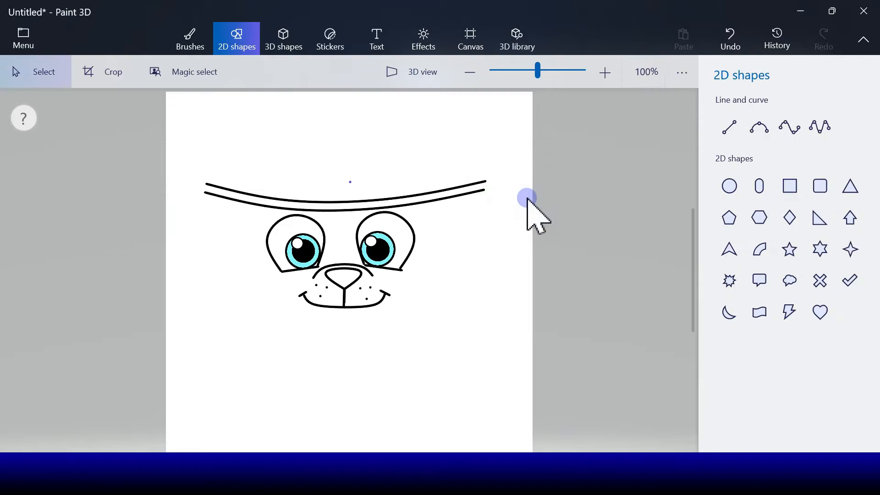
# Close the left and right ends of the hat brim with short straight lines, redrawing the right one.
pyautogui.click(732, 130)
pyautogui.moveTo(207, 186); pyautogui.dragTo(204, 192)
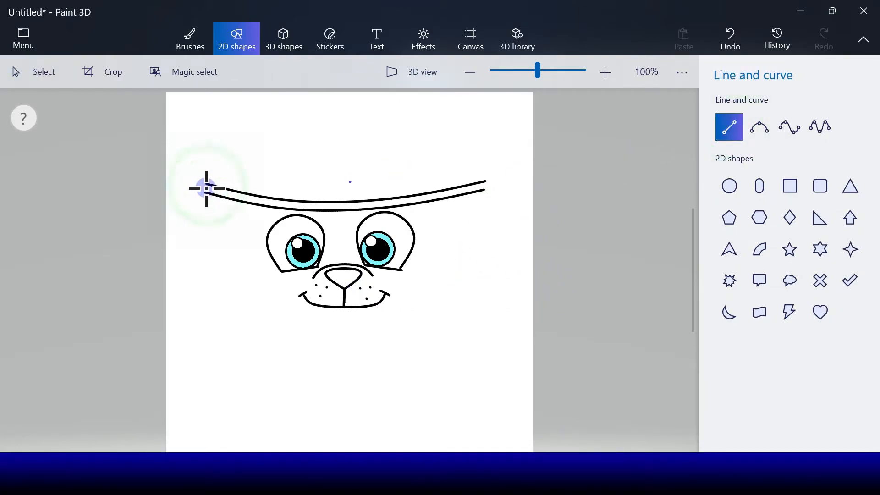
pyautogui.click(255, 188)
pyautogui.click(740, 137)
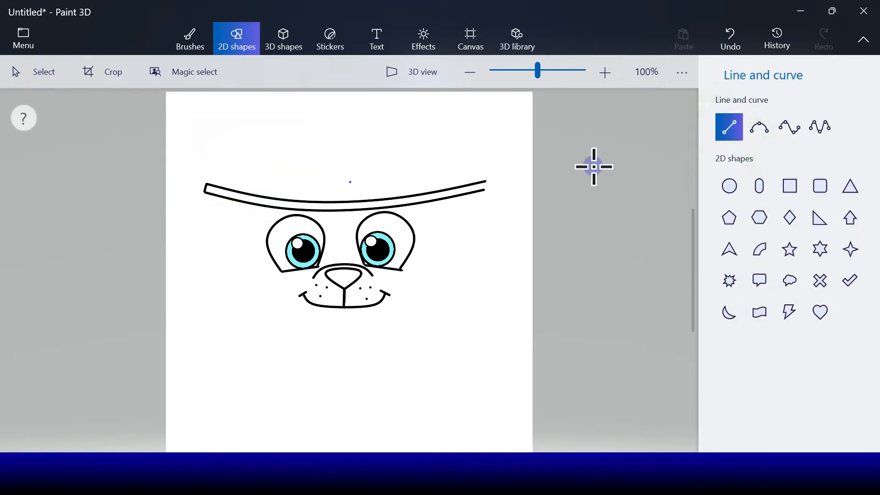
pyautogui.moveTo(482, 181); pyautogui.dragTo(486, 190)
pyautogui.click(531, 185)
pyautogui.click(731, 39)
pyautogui.click(729, 127)
pyautogui.click(539, 187)
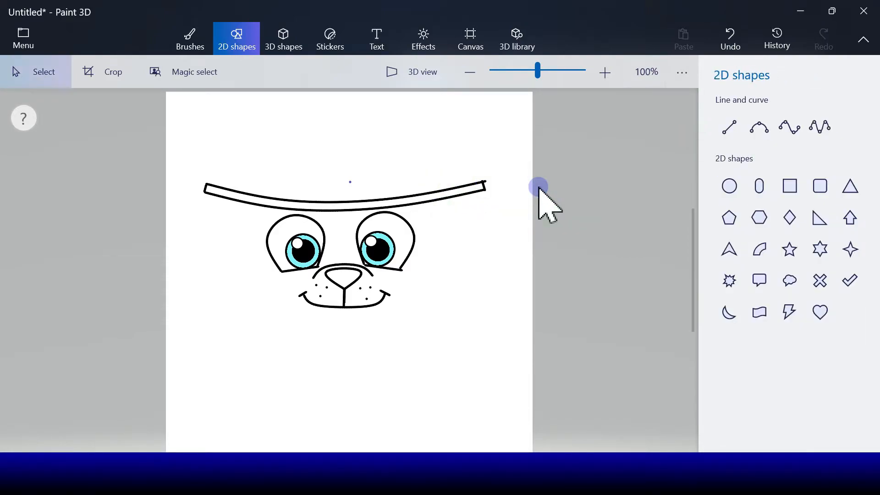
# Draw the hat crown's slanted left side as a line rising from the brim and place a mirrored copy on the right.
pyautogui.click(733, 127)
pyautogui.moveTo(342, 187); pyautogui.dragTo(293, 162)
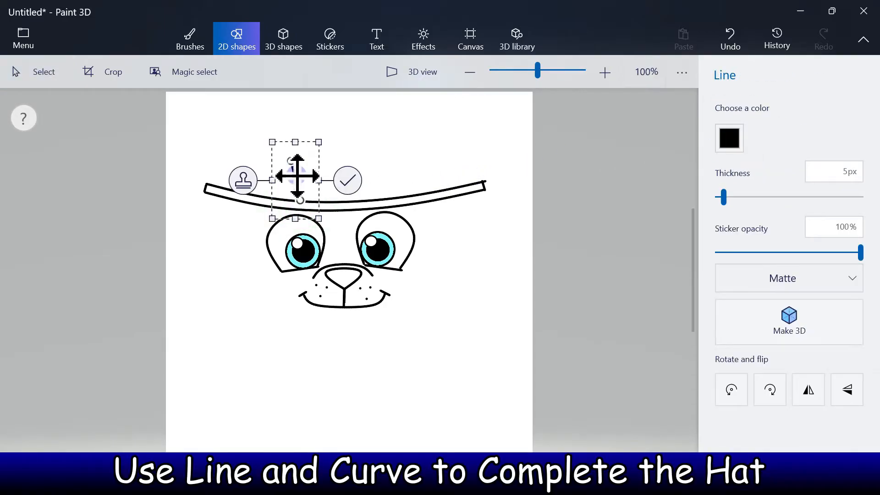
pyautogui.moveTo(305, 186); pyautogui.dragTo(388, 176)
pyautogui.click(433, 176)
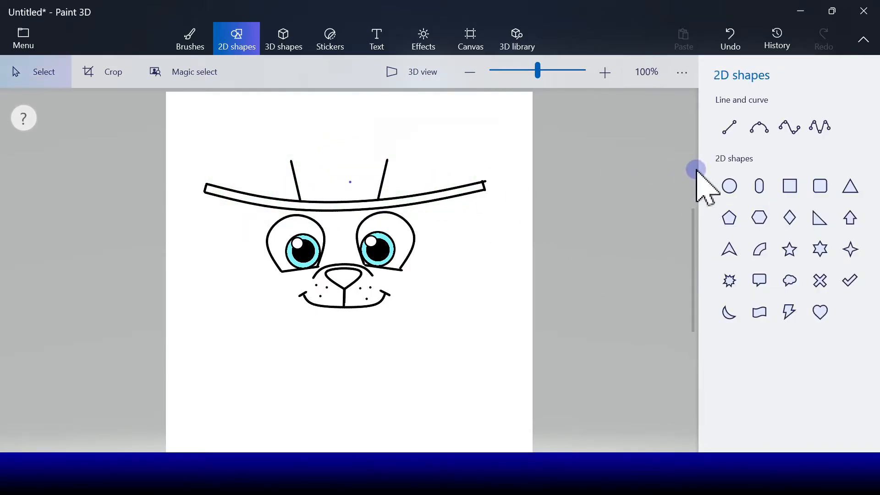
# Continue the crown's left side upward with an inward-bending 3-point curve and place a horizontally flipped copy on the right side.
pyautogui.click(758, 130)
pyautogui.moveTo(311, 136); pyautogui.dragTo(382, 162)
pyautogui.click(242, 146)
pyautogui.click(807, 390)
pyautogui.click(433, 144)
# Close the top of the hat crown with a 4-point curve shaped into a smooth arch.
pyautogui.click(790, 127)
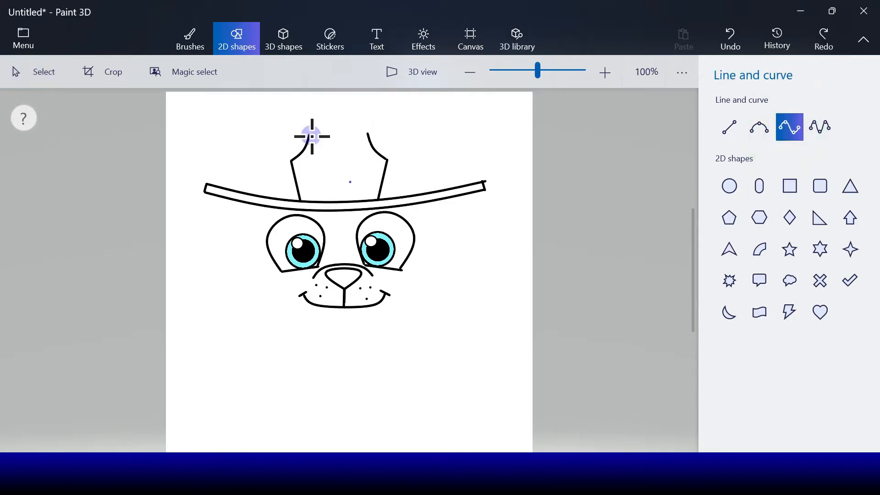
pyautogui.moveTo(310, 135); pyautogui.dragTo(365, 134)
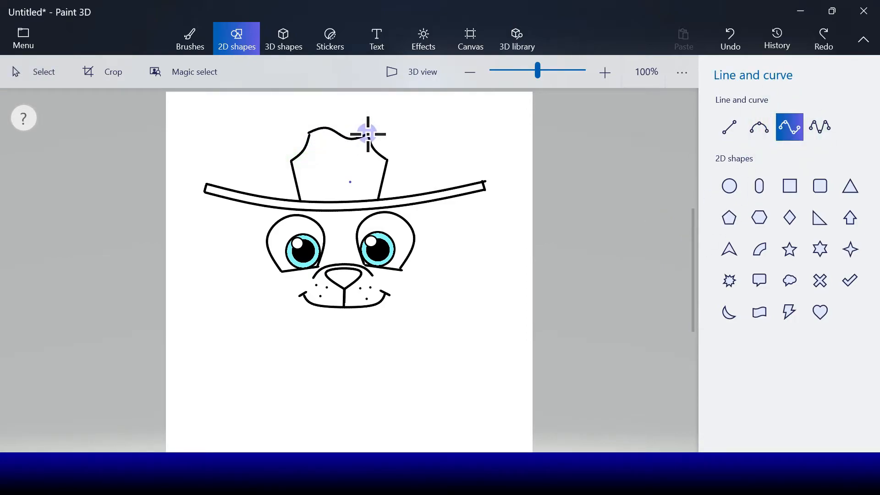
pyautogui.moveTo(328, 128); pyautogui.dragTo(330, 125)
pyautogui.click(416, 133)
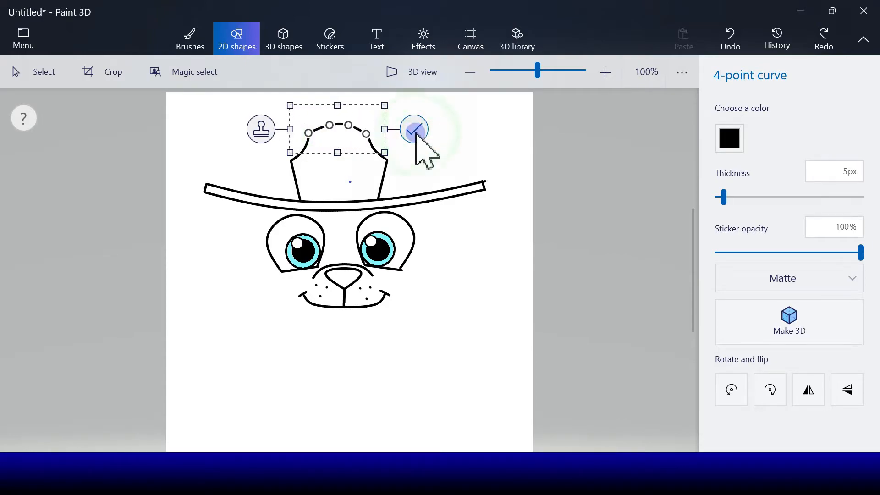
# Draw the brim's rear edge left of the crown with a 3-point curve and place a horizontally flipped copy on the right.
pyautogui.click(735, 132)
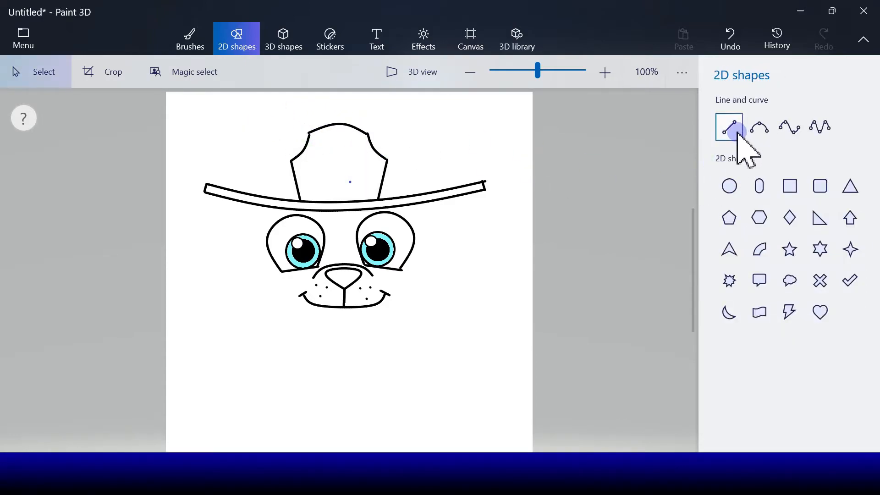
pyautogui.click(759, 129)
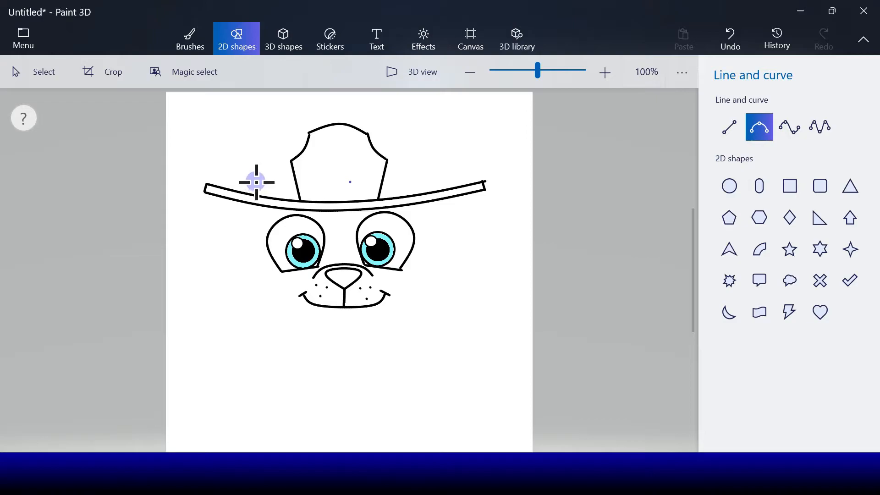
pyautogui.moveTo(251, 183); pyautogui.dragTo(297, 189)
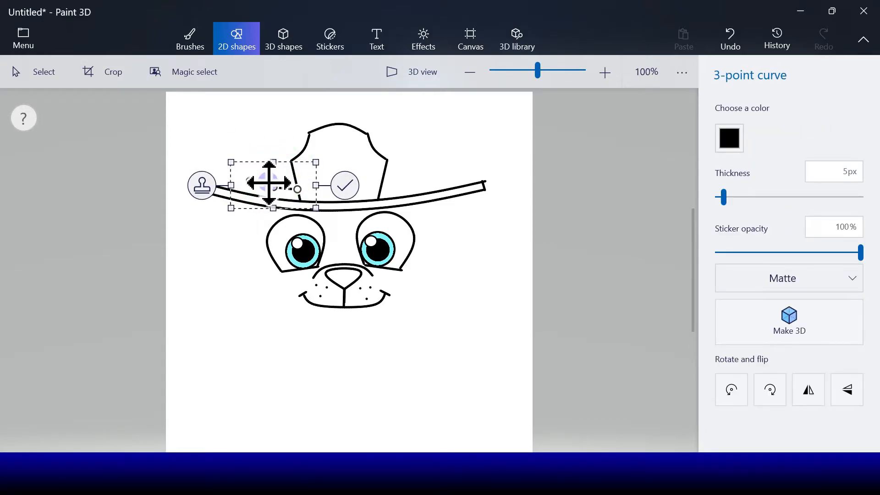
pyautogui.click(203, 183)
pyautogui.click(795, 390)
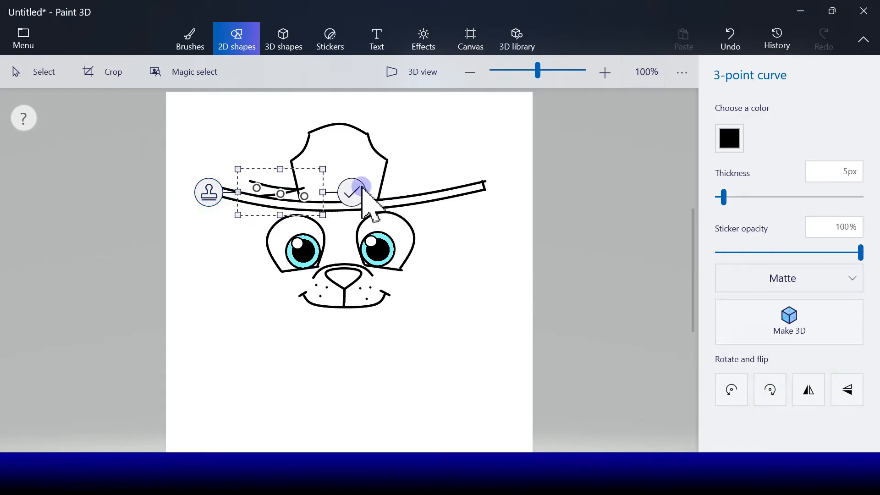
pyautogui.moveTo(290, 180); pyautogui.dragTo(415, 173)
pyautogui.click(479, 188)
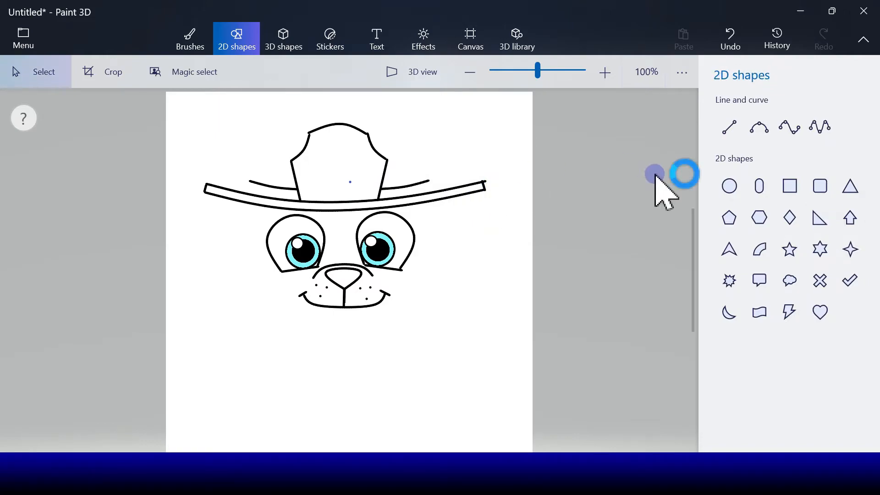
# Close the outer ends of the rear brim edge on both sides of the crown with short lines down to the brim.
pyautogui.click(791, 185)
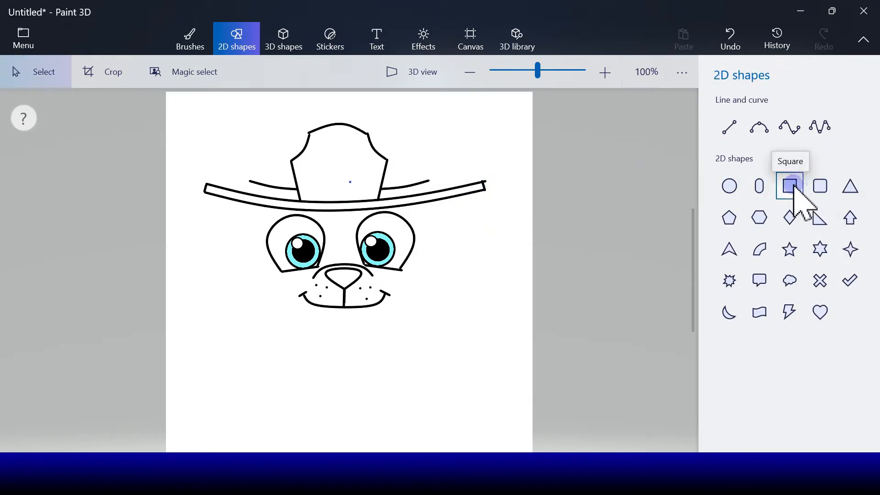
pyautogui.click(789, 189)
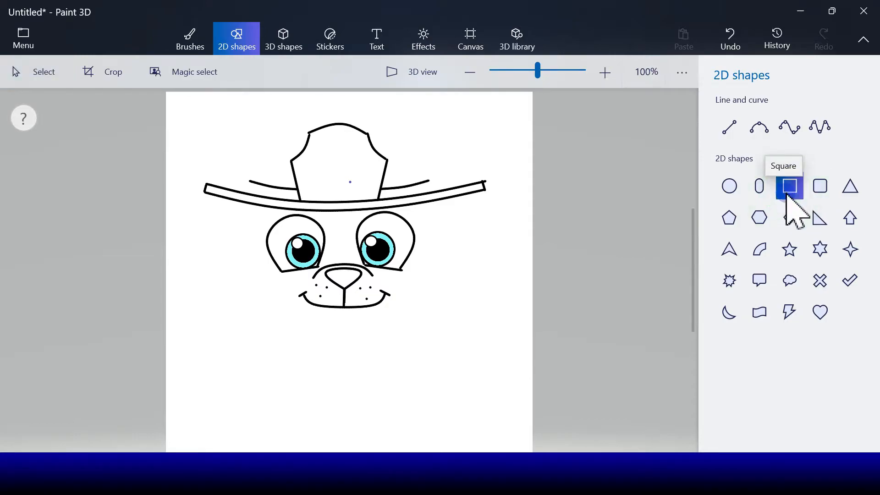
pyautogui.click(729, 128)
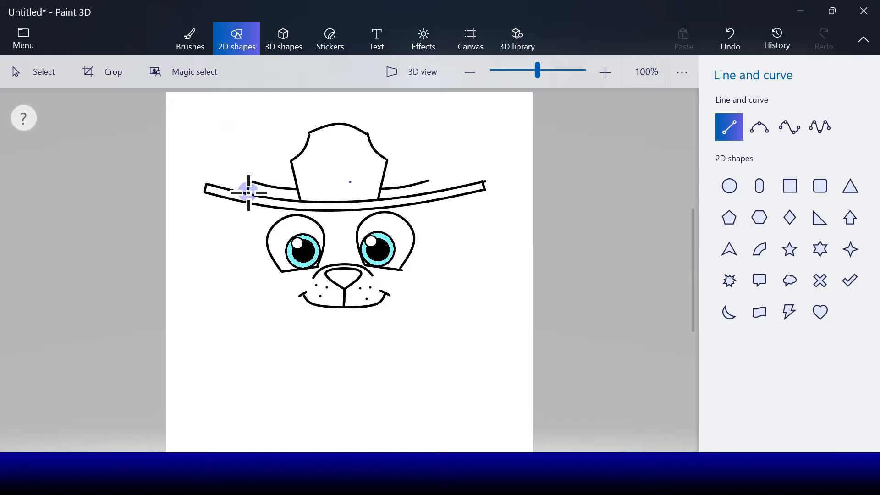
pyautogui.moveTo(248, 192); pyautogui.dragTo(250, 182)
pyautogui.click(298, 186)
pyautogui.click(731, 131)
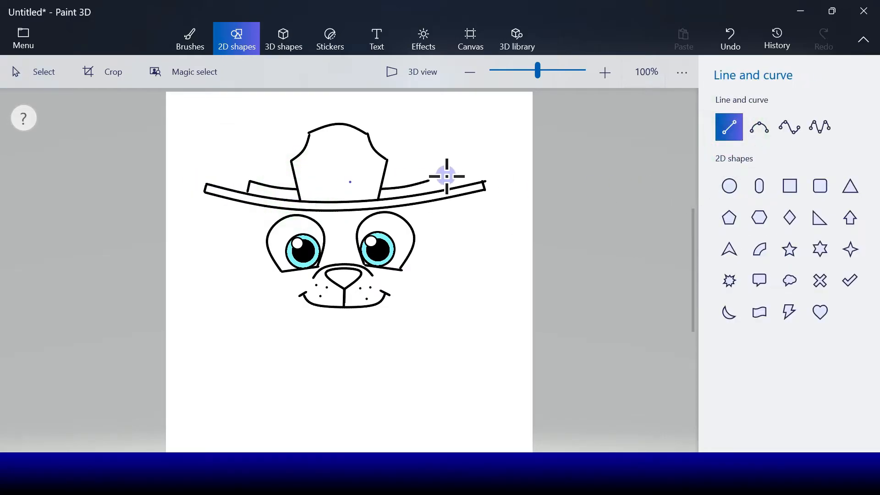
pyautogui.moveTo(429, 180); pyautogui.dragTo(431, 189)
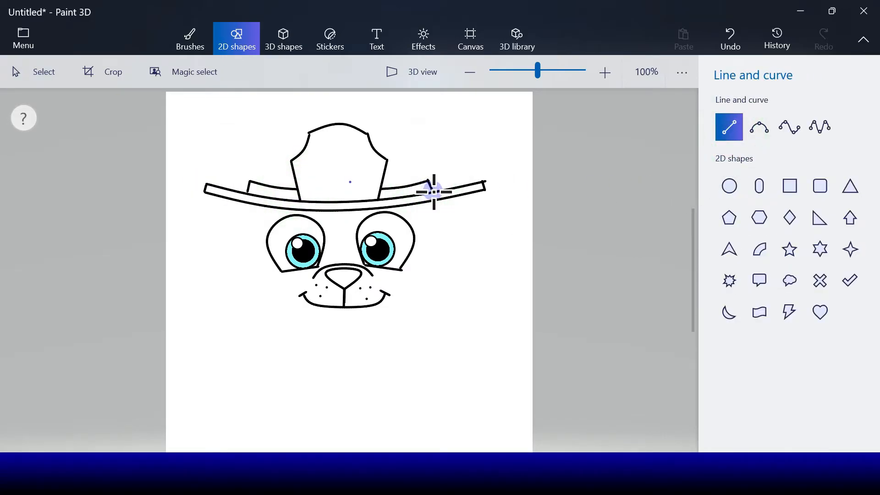
pyautogui.click(480, 182)
# Draw two short upright parallel lines rising from the top of the hat crown as the sides of a small knob.
pyautogui.click(737, 123)
pyautogui.click(730, 131)
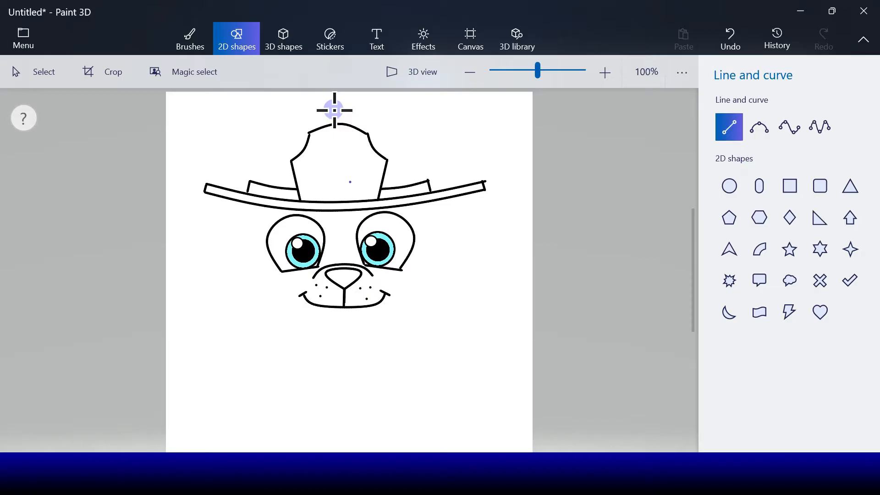
pyautogui.moveTo(334, 123); pyautogui.dragTo(329, 111)
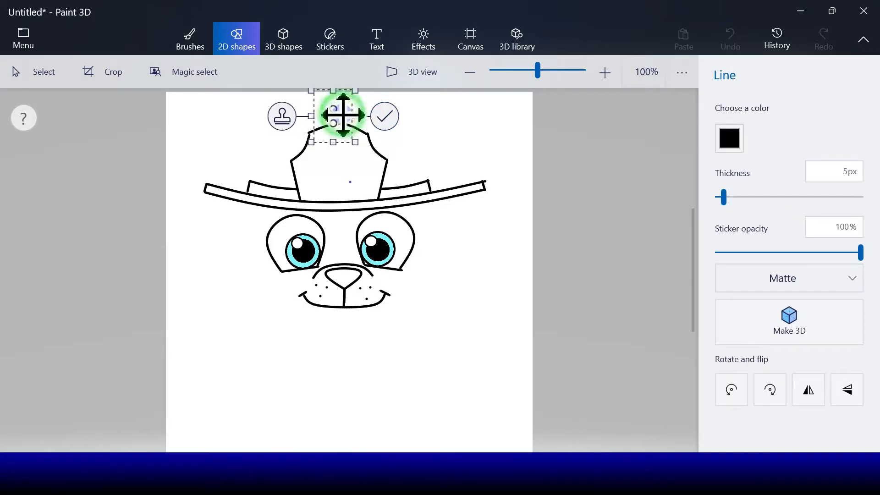
pyautogui.click(372, 118)
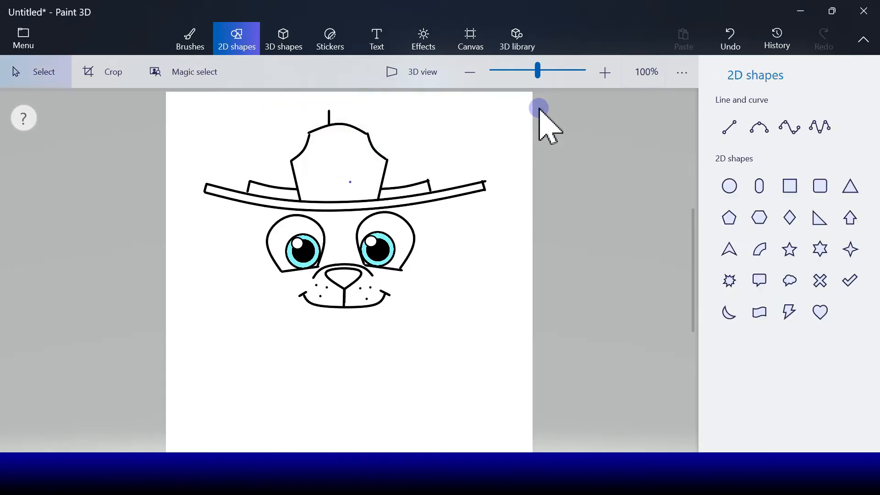
pyautogui.click(728, 127)
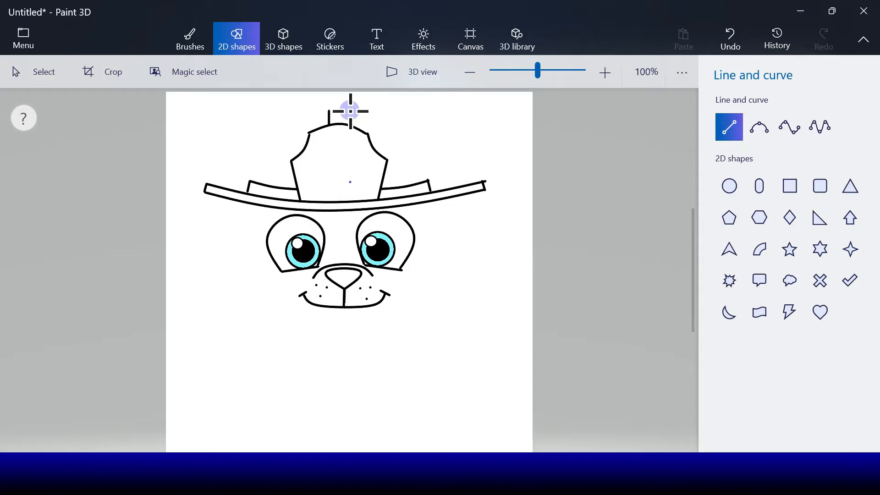
pyautogui.moveTo(351, 124); pyautogui.dragTo(350, 110)
pyautogui.click(401, 121)
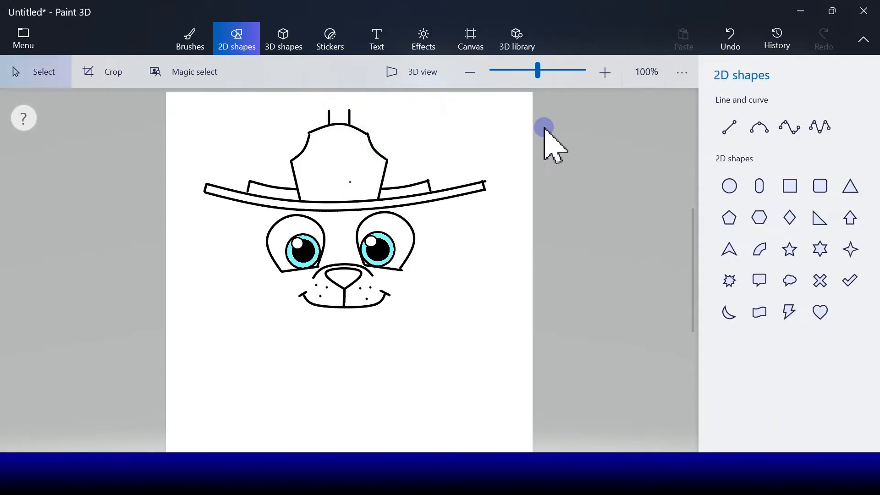
pyautogui.click(759, 128)
pyautogui.moveTo(329, 111); pyautogui.dragTo(350, 110)
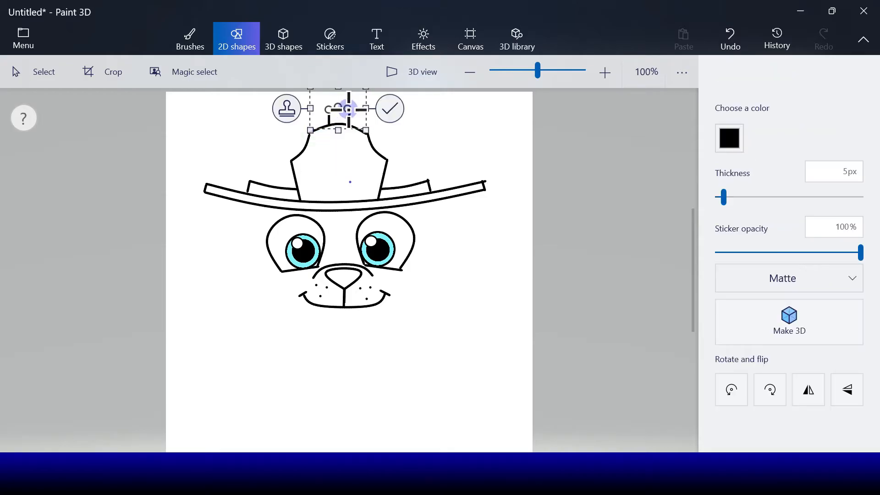
pyautogui.click(395, 110)
pyautogui.click(730, 39)
# Cap the small knob on top of the hat with a slightly arched 3-point curve joining its two upright lines.
pyautogui.click(759, 127)
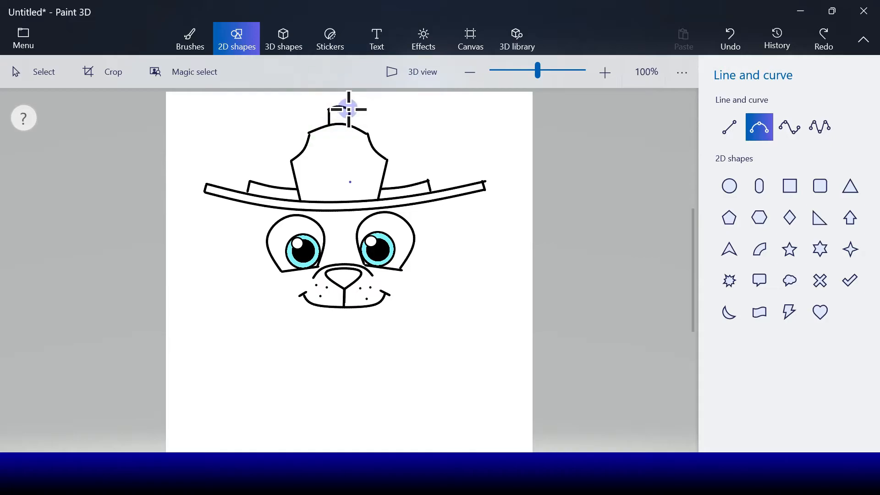
pyautogui.moveTo(351, 110); pyautogui.dragTo(351, 110)
pyautogui.click(395, 110)
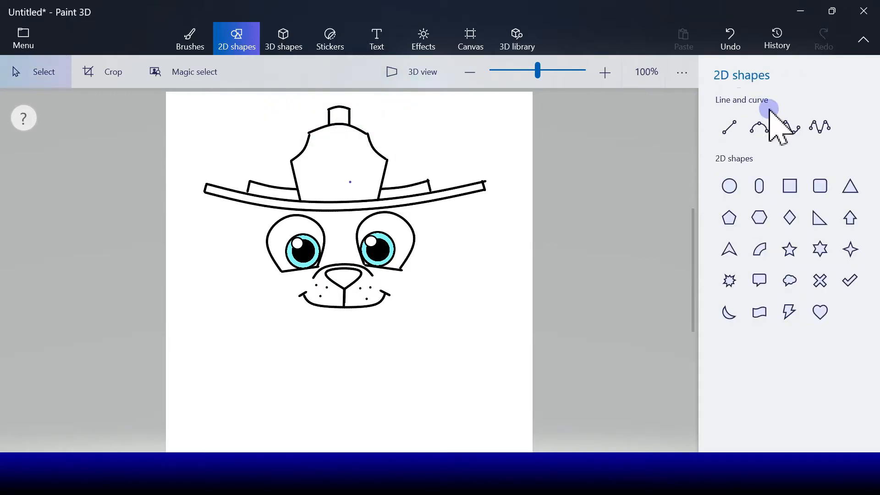
# Draw the hat dome's rounded left side from brim to knob with a 4-point curve and place a horizontally flipped copy on the right.
pyautogui.click(791, 128)
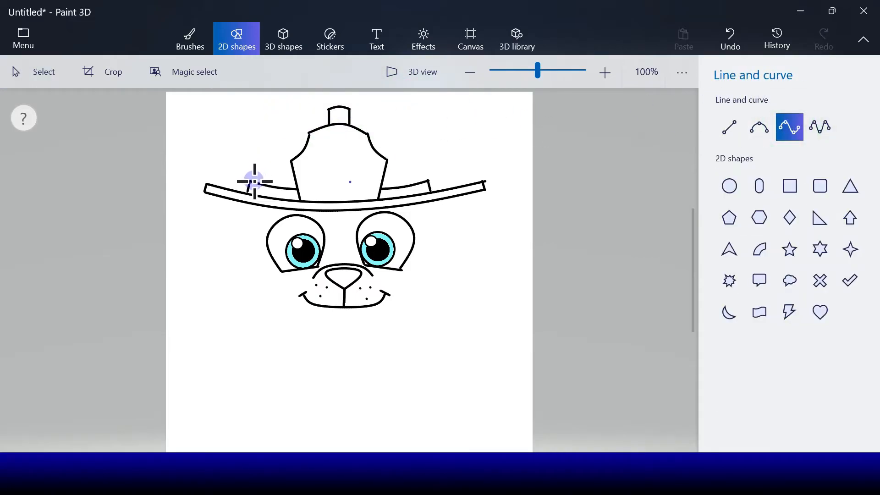
pyautogui.moveTo(254, 182); pyautogui.dragTo(328, 118)
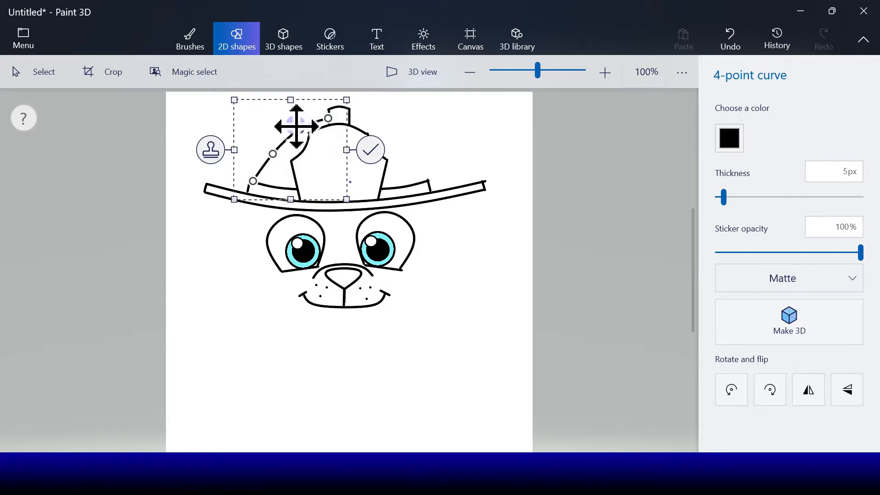
pyautogui.moveTo(273, 153); pyautogui.dragTo(293, 119)
pyautogui.click(211, 149)
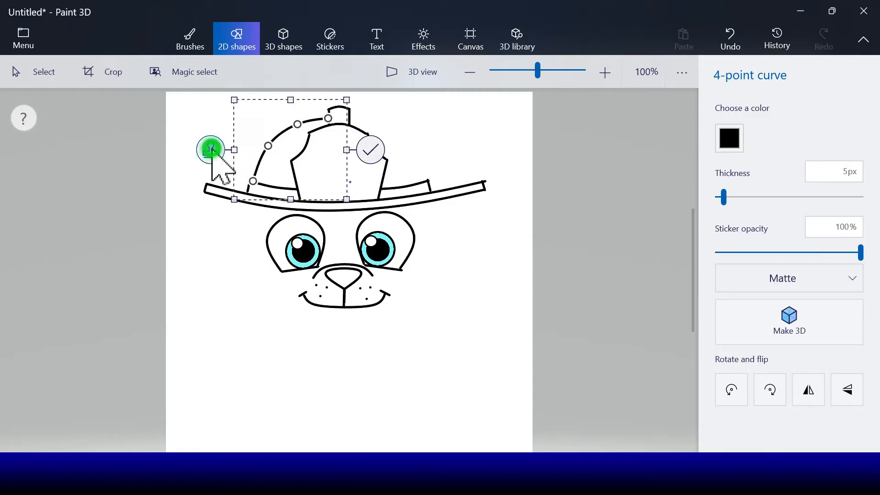
pyautogui.click(804, 383)
pyautogui.moveTo(314, 177); pyautogui.dragTo(400, 176)
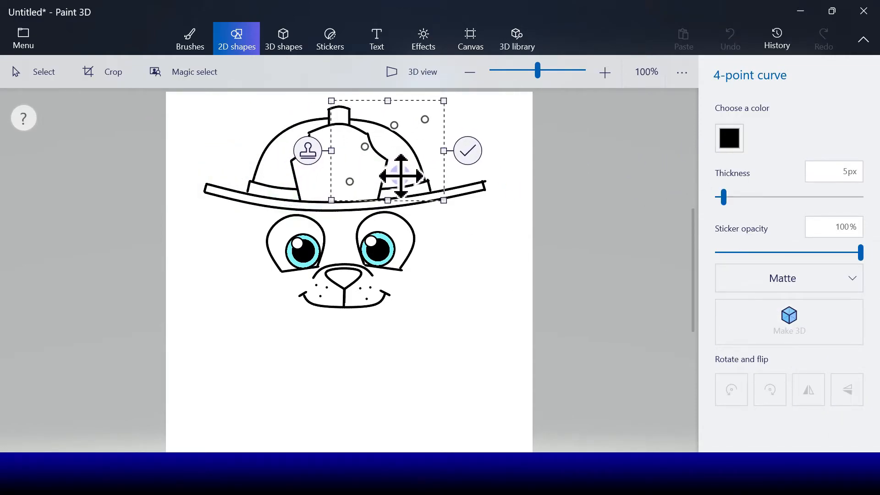
pyautogui.click(472, 149)
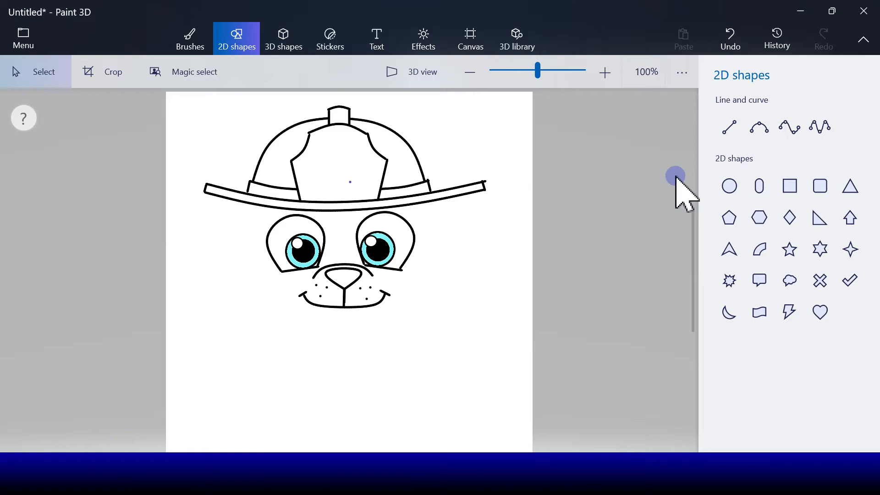
# Draw a white-filled circle with a black outline on the brim right of the dome and place a smaller concentric copy inside it.
pyautogui.click(729, 186)
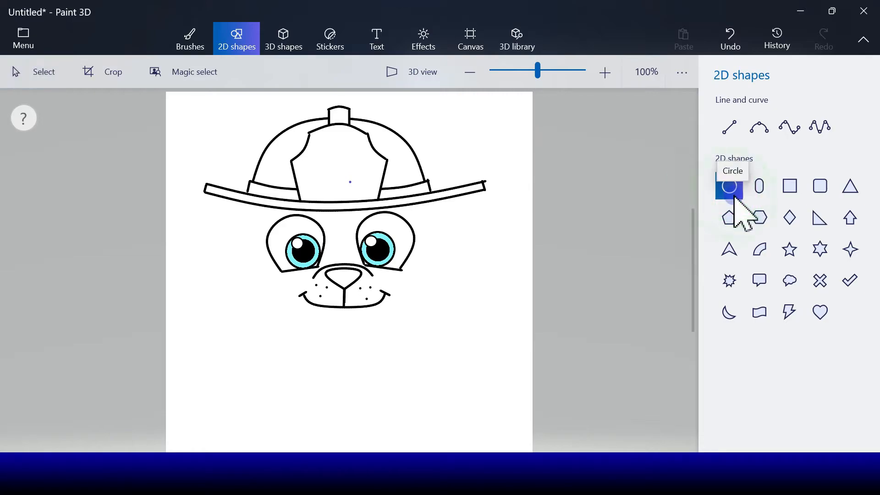
pyautogui.moveTo(425, 155); pyautogui.dragTo(466, 192)
pyautogui.moveTo(421, 147); pyautogui.dragTo(422, 148)
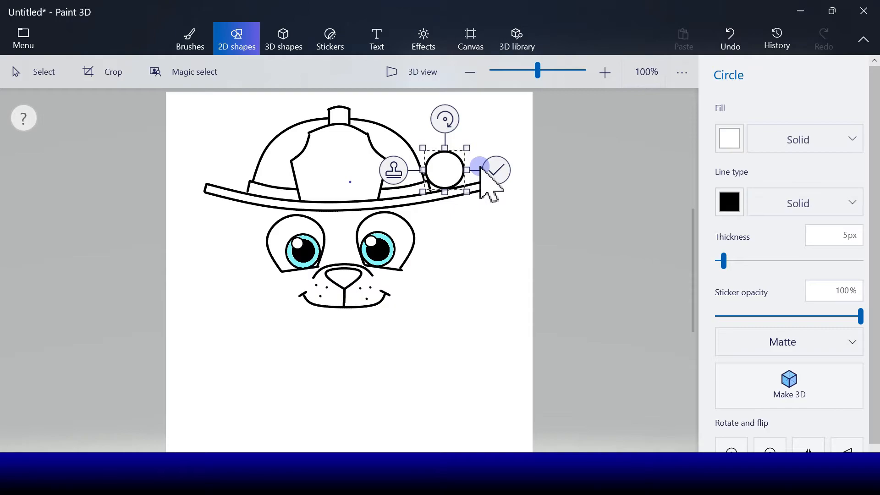
pyautogui.moveTo(466, 192)
pyautogui.mouseDown()
pyautogui.moveTo(471, 203)
pyautogui.moveTo(457, 186)
pyautogui.mouseUp()
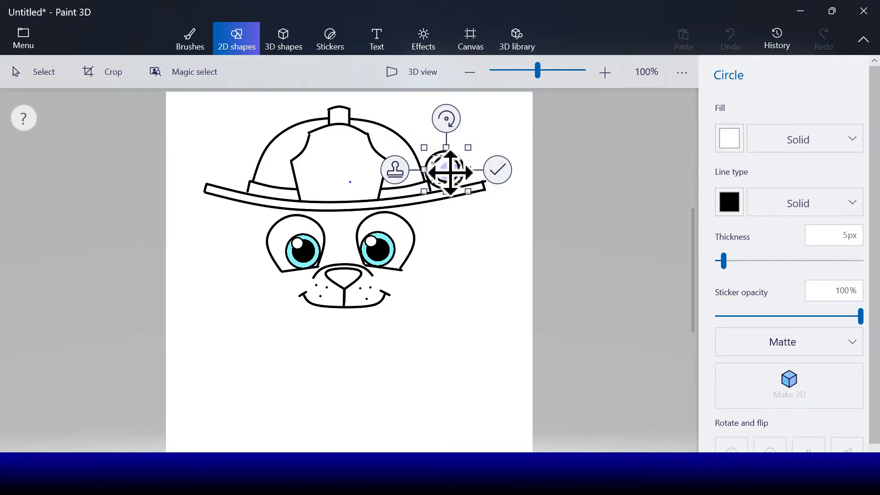
pyautogui.click(497, 170)
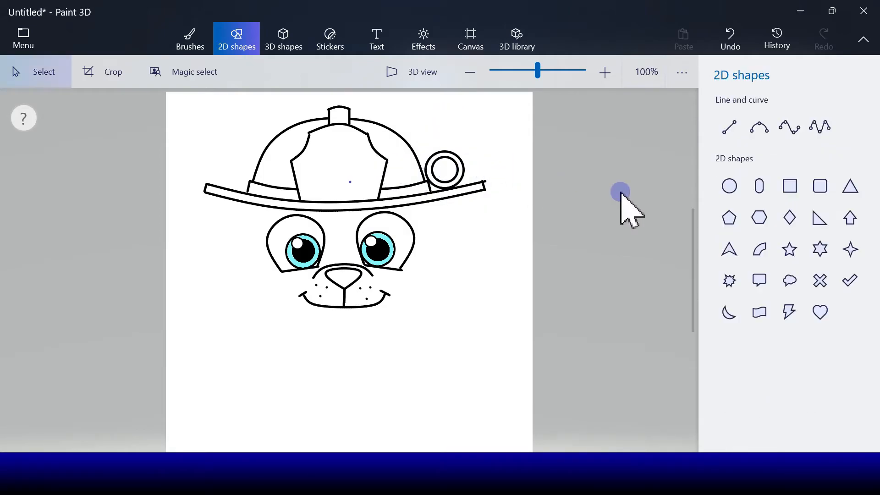
# Connect the double circle to the right side of the dome with a short line.
pyautogui.click(729, 127)
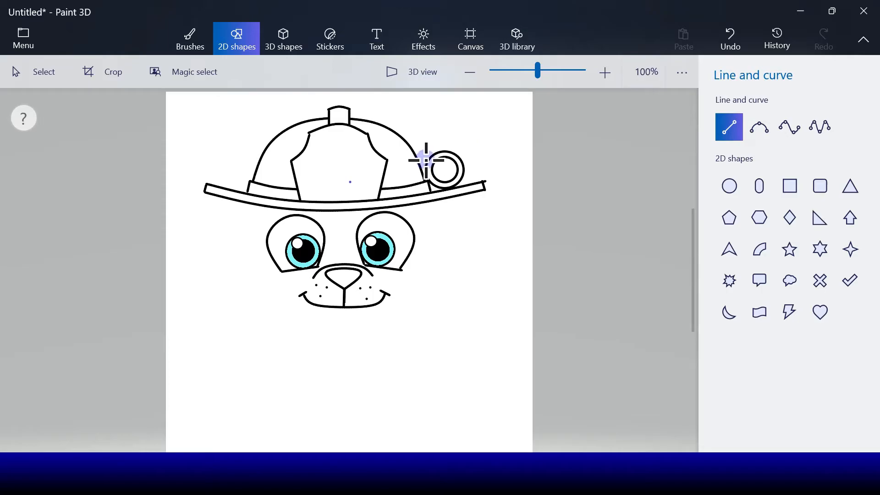
pyautogui.moveTo(419, 161); pyautogui.dragTo(418, 161)
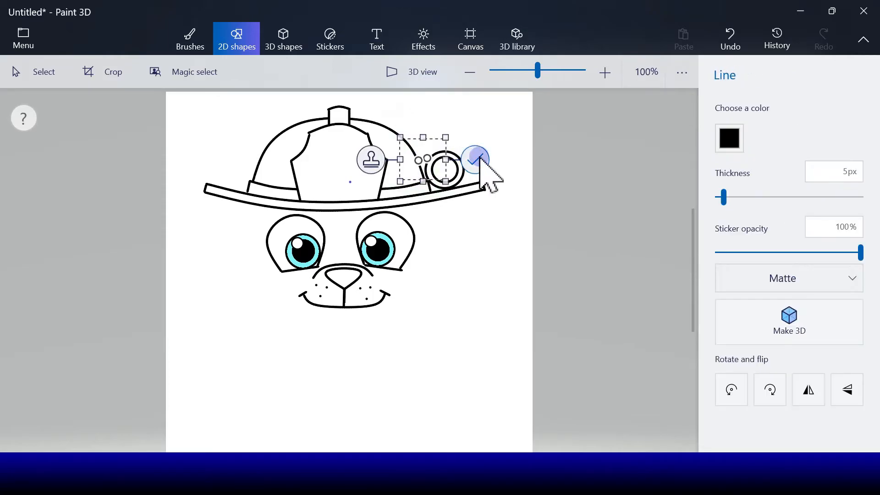
pyautogui.click(475, 157)
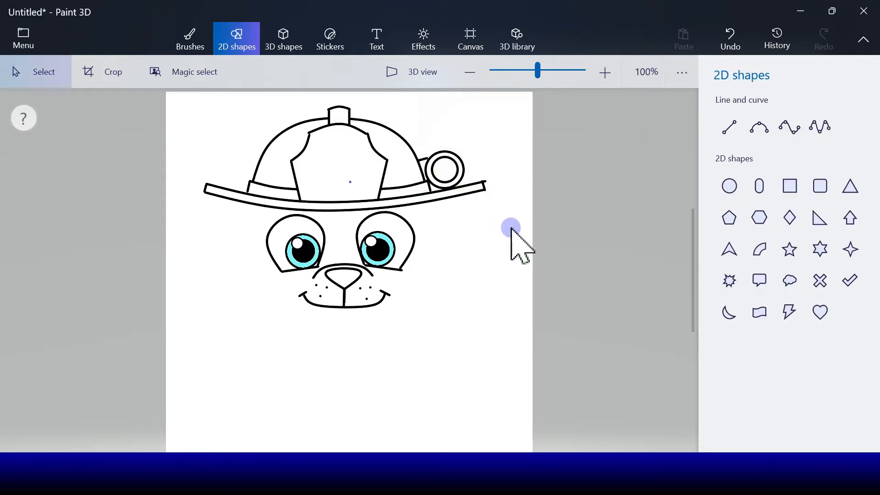
# Draw the head's upper left side below the brim with a 4-point curve and place a horizontally flipped copy on the right.
pyautogui.click(789, 126)
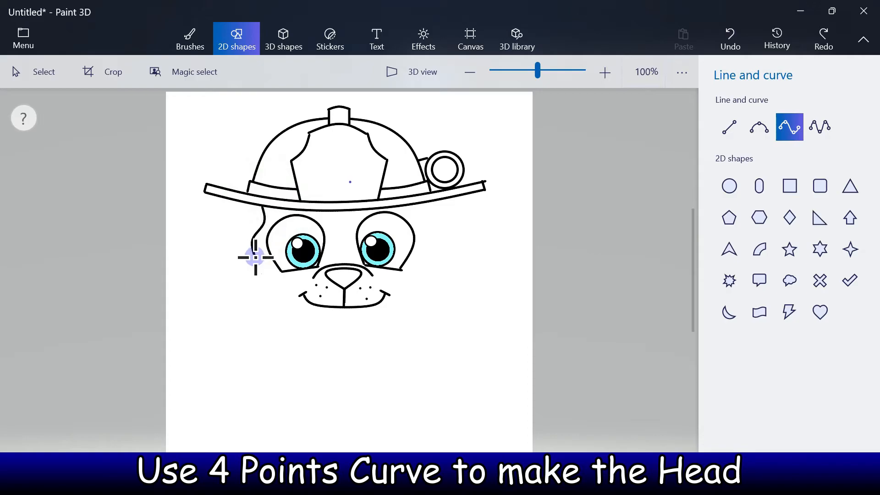
pyautogui.moveTo(257, 266)
pyautogui.mouseDown()
pyautogui.moveTo(263, 207)
pyautogui.moveTo(245, 218)
pyautogui.mouseUp()
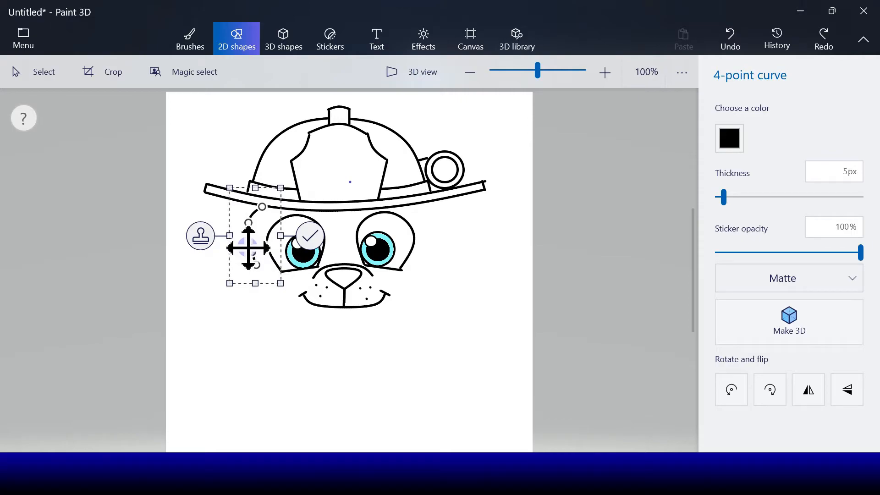
pyautogui.moveTo(262, 209); pyautogui.dragTo(255, 203)
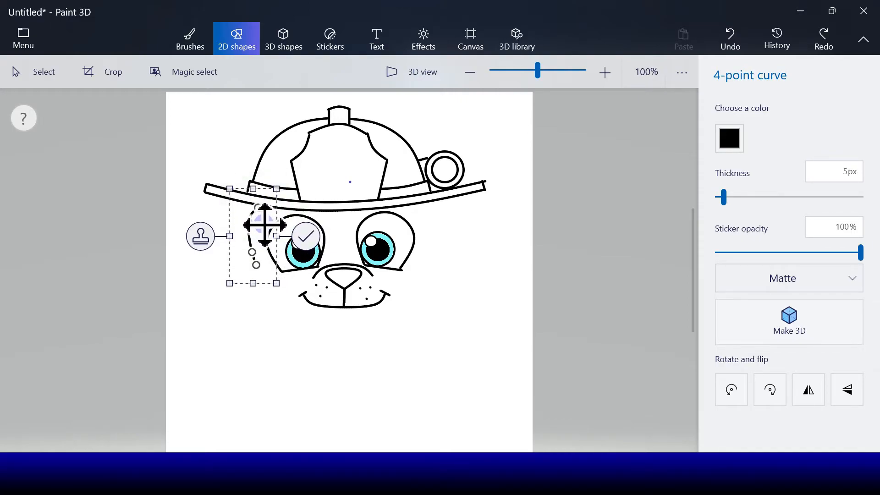
pyautogui.moveTo(260, 224); pyautogui.dragTo(260, 224)
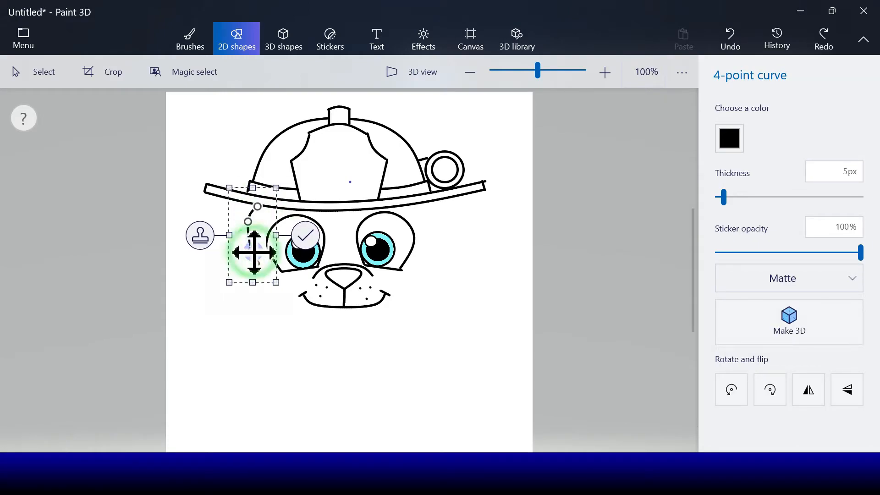
pyautogui.click(200, 235)
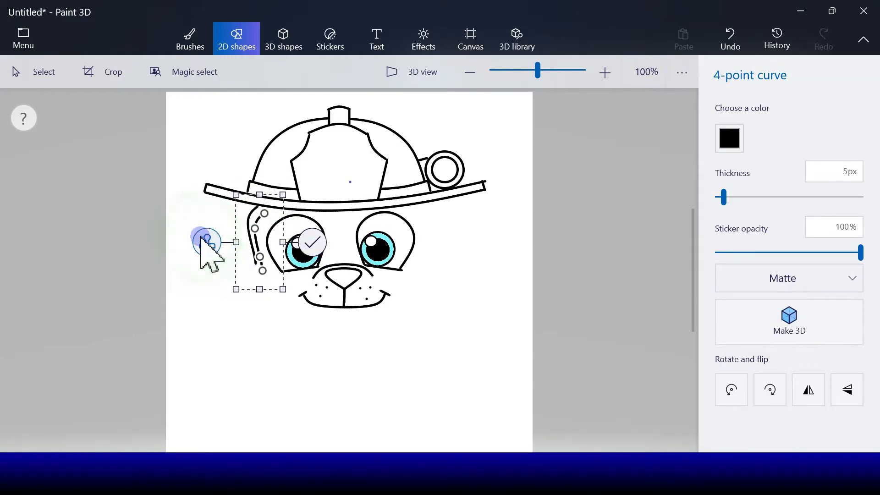
pyautogui.moveTo(275, 251); pyautogui.dragTo(431, 227)
pyautogui.click(807, 399)
pyautogui.click(479, 235)
# Continue the head outline with a rounded left cheek from a 4-point curve and place a horizontally flipped copy on the right.
pyautogui.click(796, 129)
pyautogui.moveTo(296, 319); pyautogui.dragTo(256, 264)
pyautogui.moveTo(275, 279); pyautogui.dragTo(268, 306)
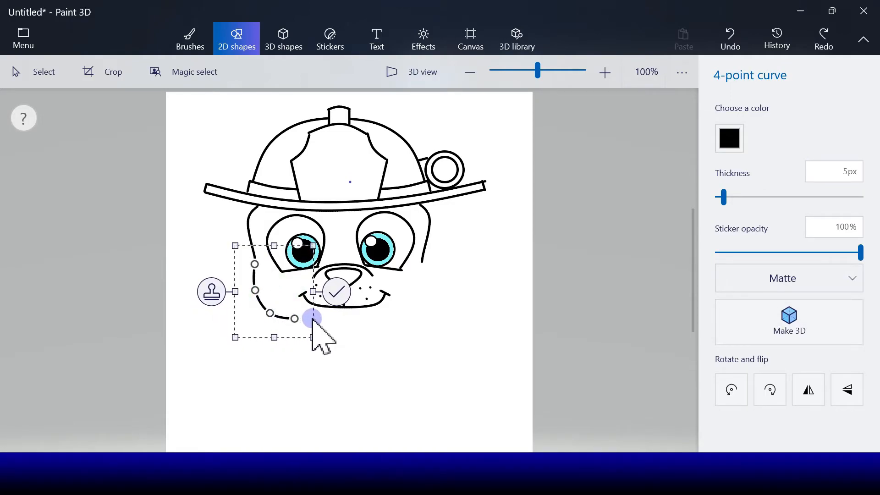
pyautogui.click(211, 292)
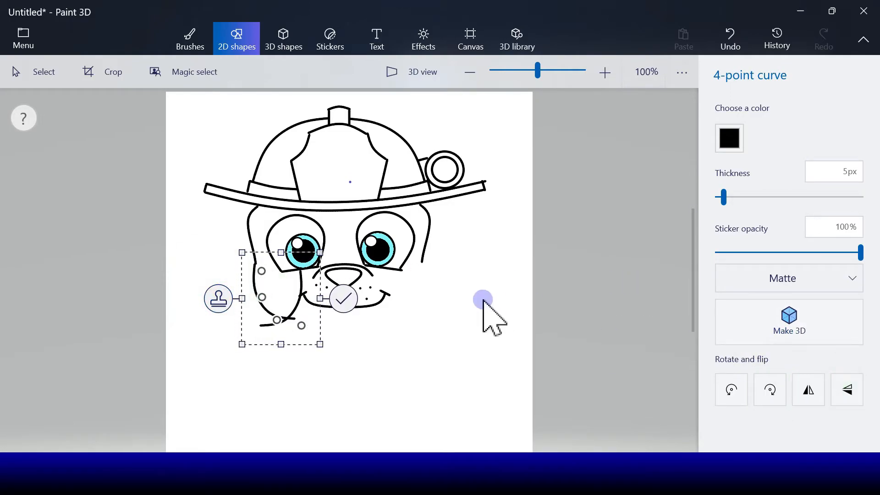
pyautogui.moveTo(292, 295); pyautogui.dragTo(418, 286)
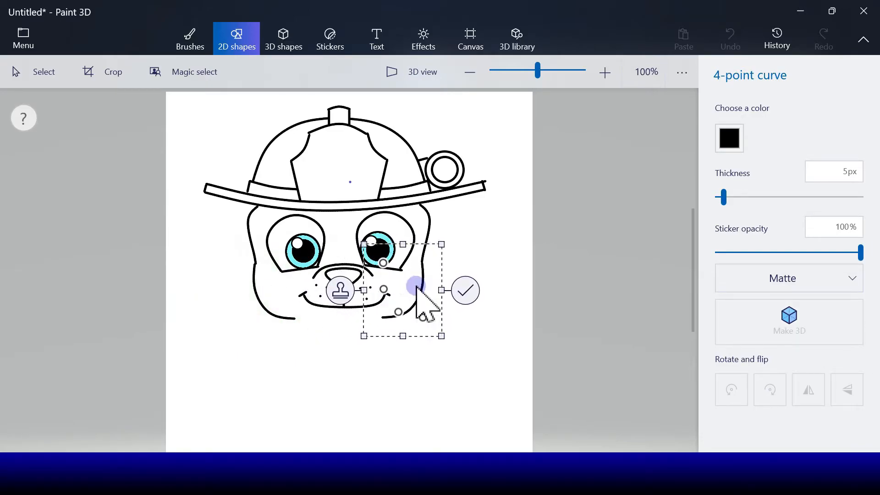
pyautogui.click(466, 290)
# Close the bottom of the head with a 3-point curve forming the chin between the two cheeks.
pyautogui.click(759, 128)
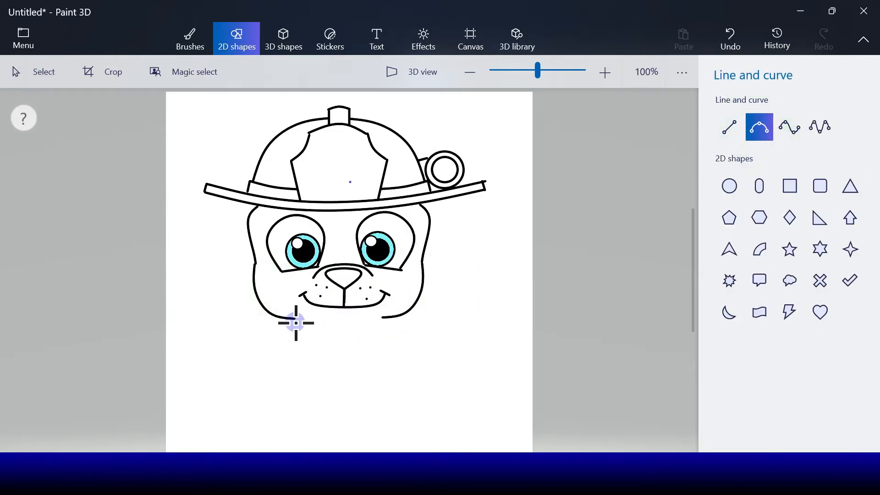
pyautogui.moveTo(294, 319); pyautogui.dragTo(338, 329)
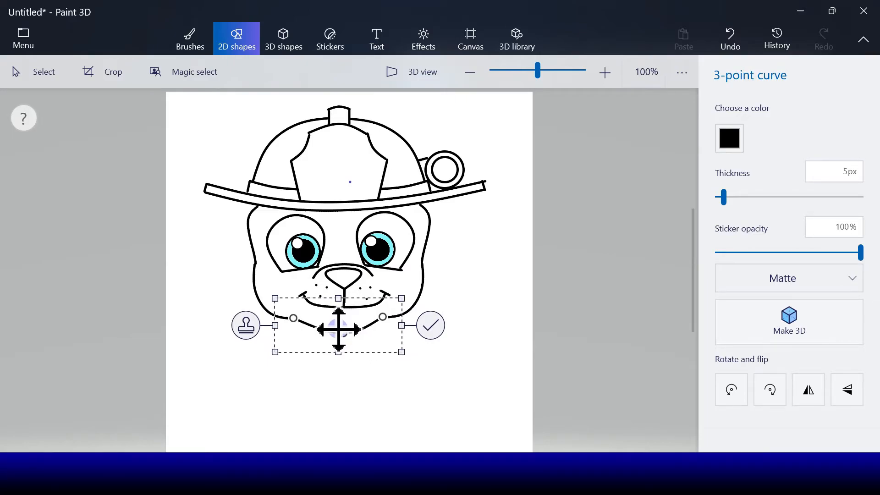
pyautogui.click(430, 325)
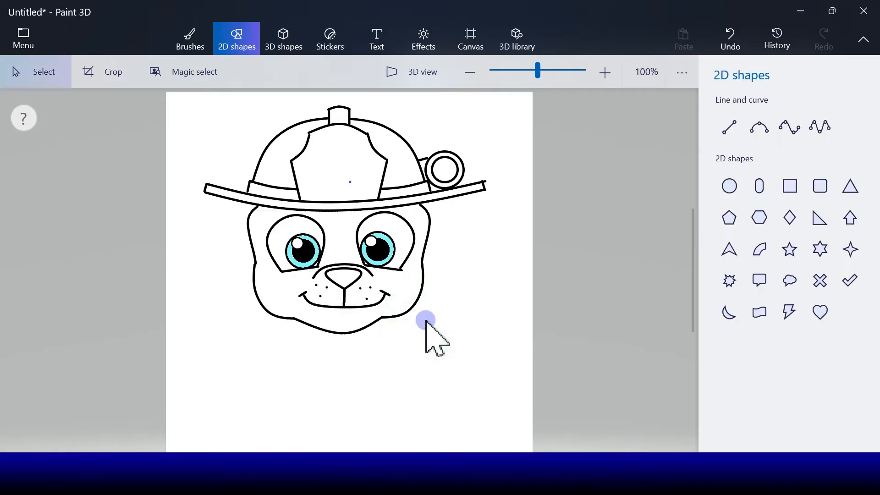
# Draw the left ear's inner edge and pointed tip with a 4-point curve and place a horizontally flipped copy on the right.
pyautogui.click(788, 127)
pyautogui.moveTo(248, 204); pyautogui.dragTo(239, 300)
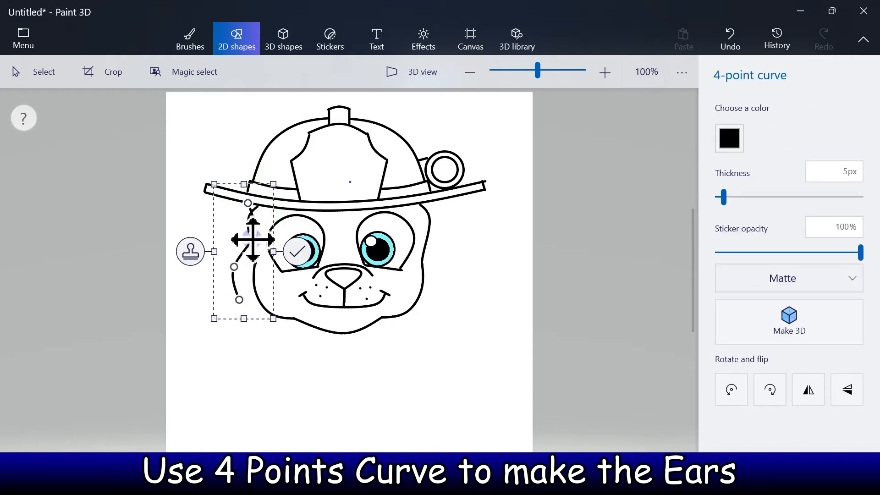
pyautogui.moveTo(252, 239); pyautogui.dragTo(241, 228)
pyautogui.moveTo(234, 266); pyautogui.dragTo(196, 232)
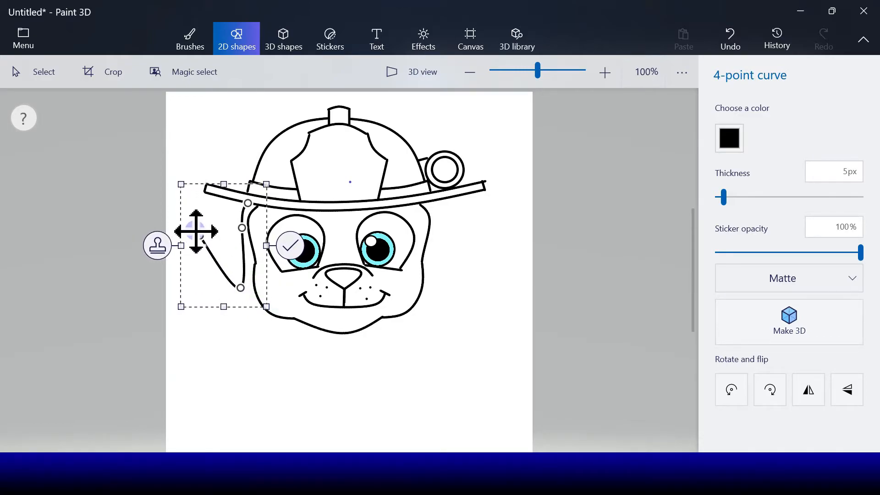
pyautogui.moveTo(196, 232); pyautogui.dragTo(210, 236)
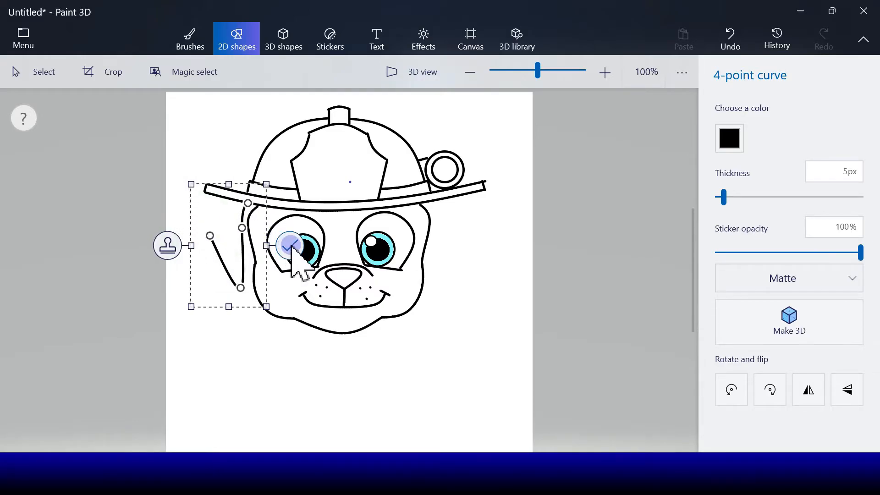
pyautogui.click(169, 246)
pyautogui.click(808, 388)
pyautogui.moveTo(241, 242); pyautogui.dragTo(454, 235)
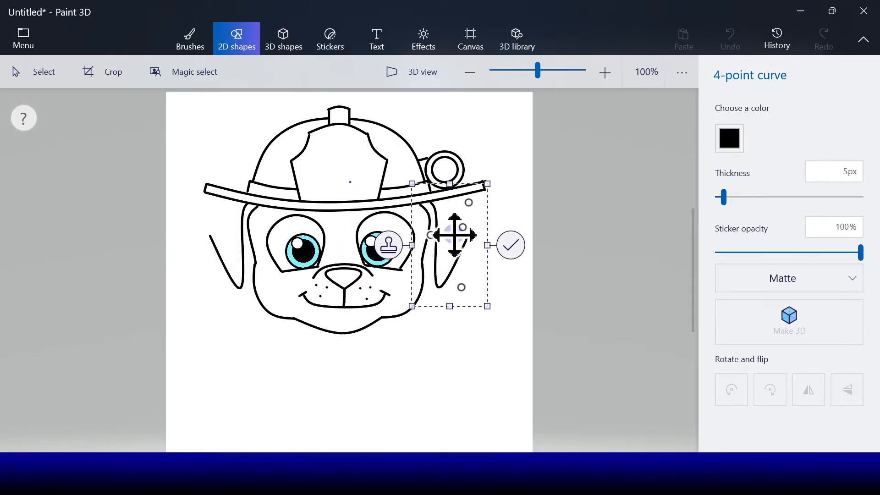
pyautogui.click(510, 245)
# Close the left ear's outer top up to the brim with a 3-point curve and place a horizontally flipped copy on the right ear.
pyautogui.click(773, 138)
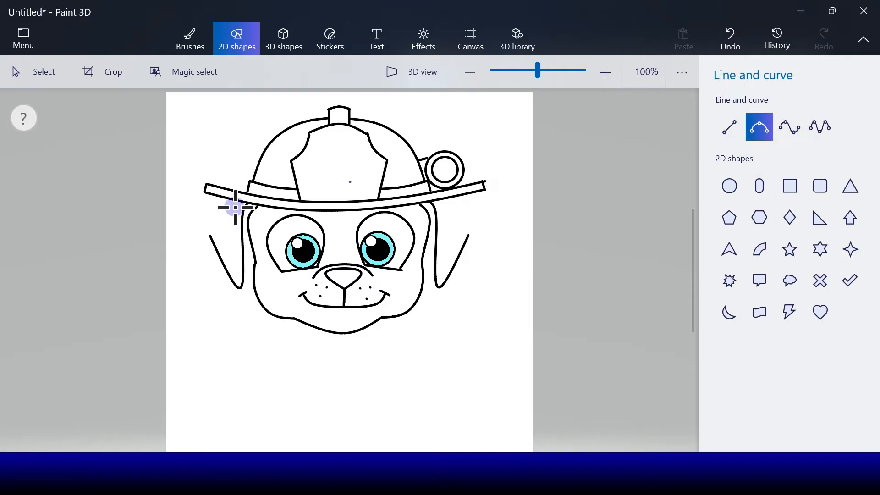
pyautogui.moveTo(234, 204); pyautogui.dragTo(210, 235)
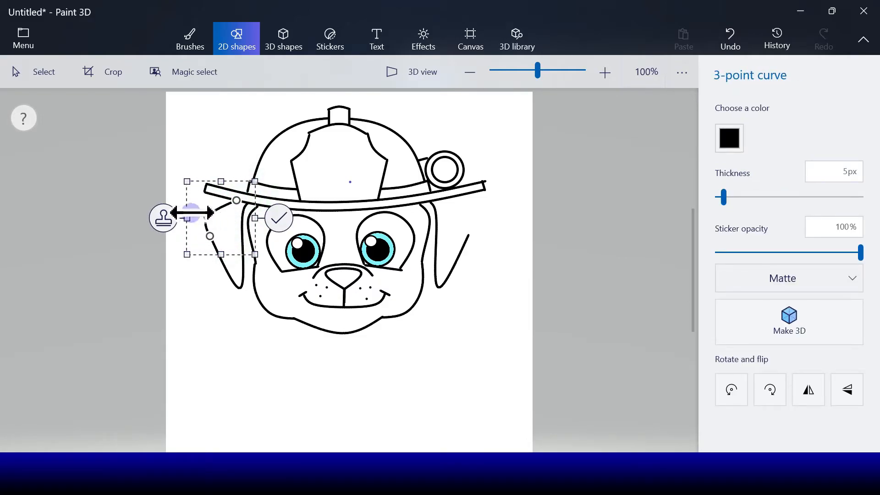
pyautogui.click(165, 219)
pyautogui.moveTo(238, 229); pyautogui.dragTo(460, 216)
pyautogui.click(808, 389)
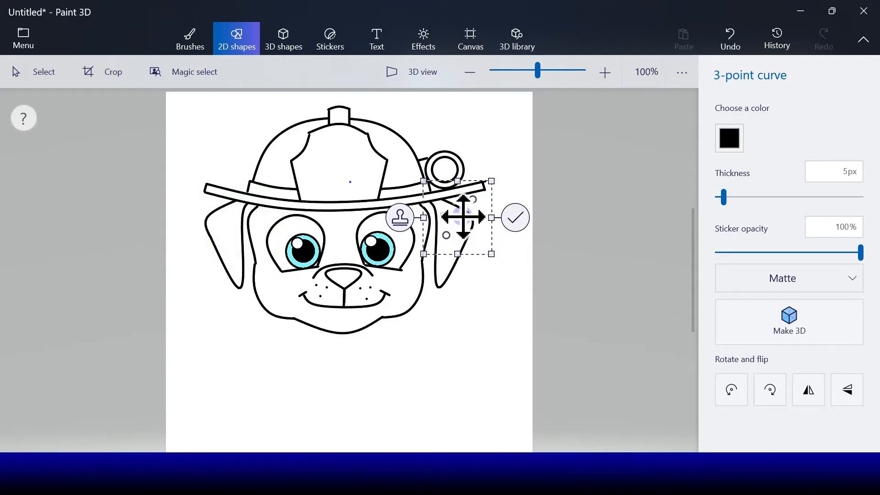
pyautogui.click(518, 215)
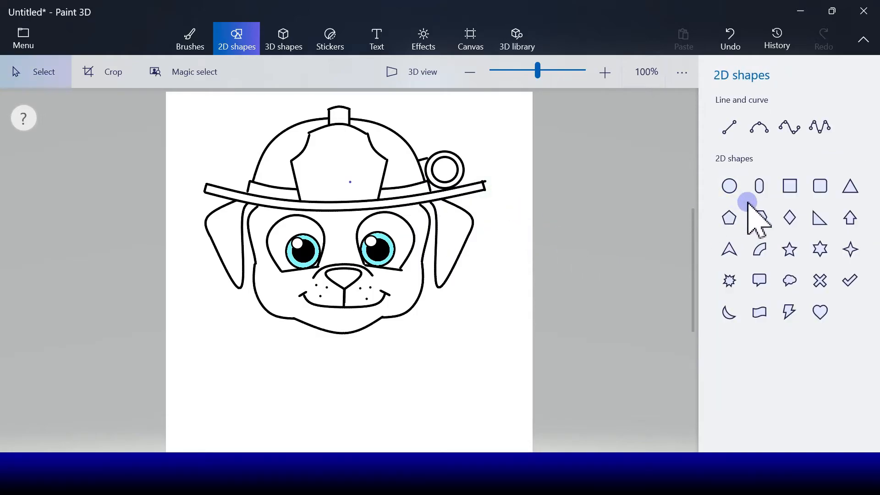
# Draw a short neck line below the chin on each side.
pyautogui.click(730, 128)
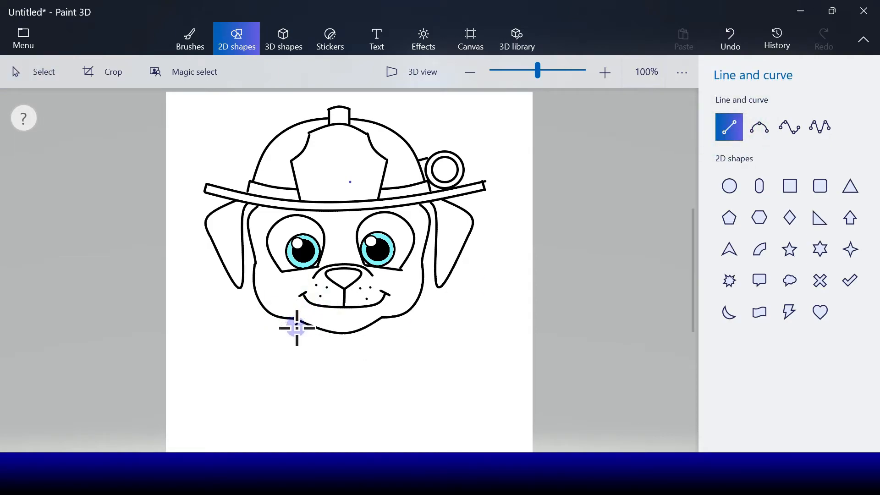
pyautogui.moveTo(297, 327); pyautogui.dragTo(385, 312)
pyautogui.click(243, 325)
pyautogui.click(431, 323)
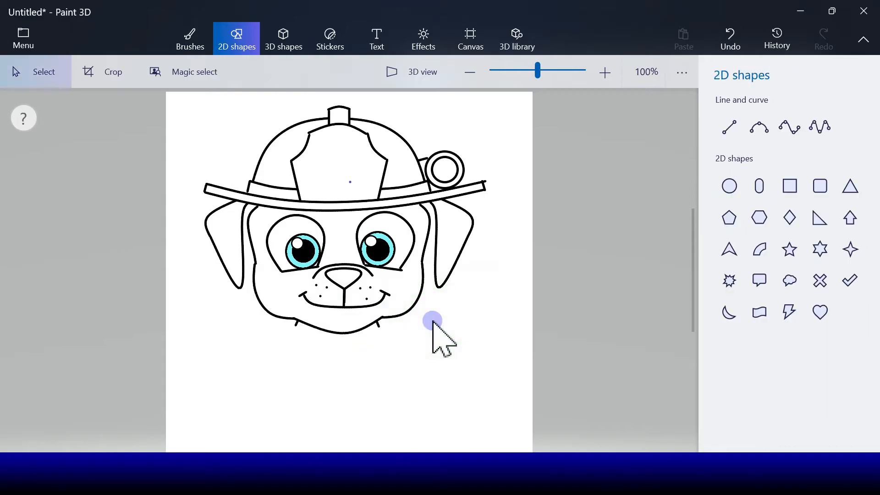
# Draw the collar's upper edge under the chin with a 4-point curve joining the two neck lines.
pyautogui.click(790, 126)
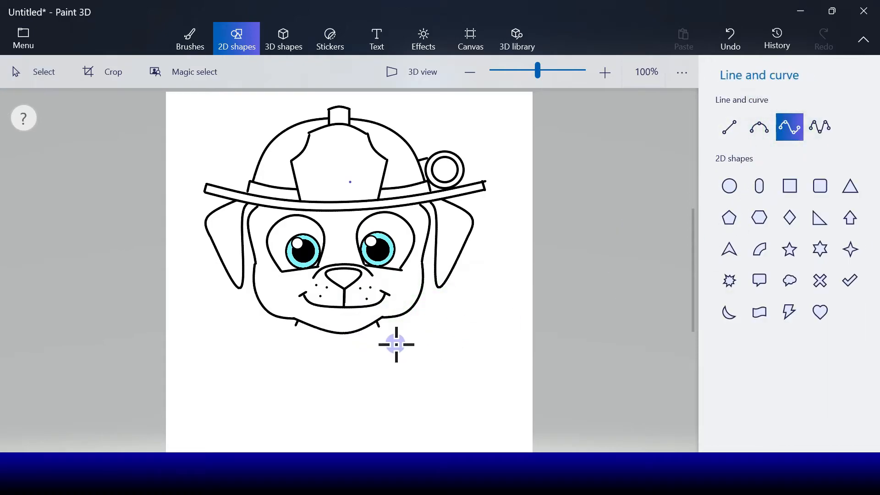
pyautogui.moveTo(292, 322); pyautogui.dragTo(384, 324)
pyautogui.moveTo(327, 316); pyautogui.dragTo(354, 332)
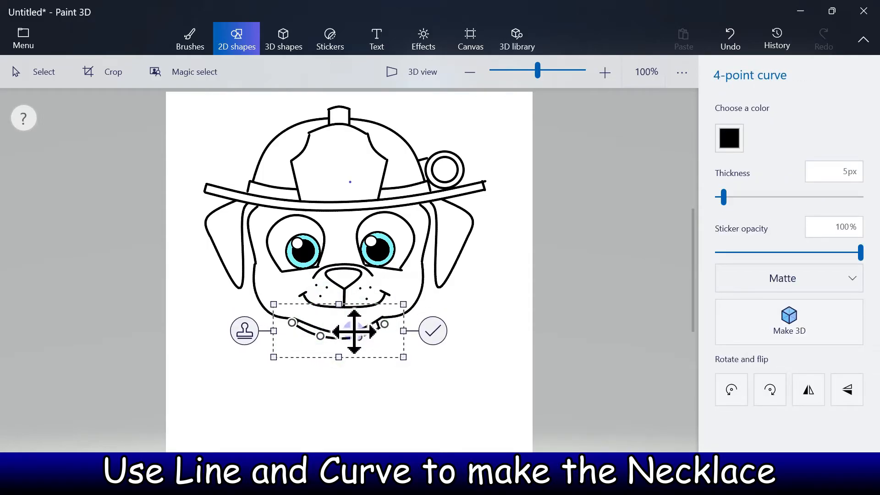
pyautogui.click(427, 329)
# Draw the collar's lower edge as a slightly wider 4-point curve parallel to the upper one.
pyautogui.click(790, 128)
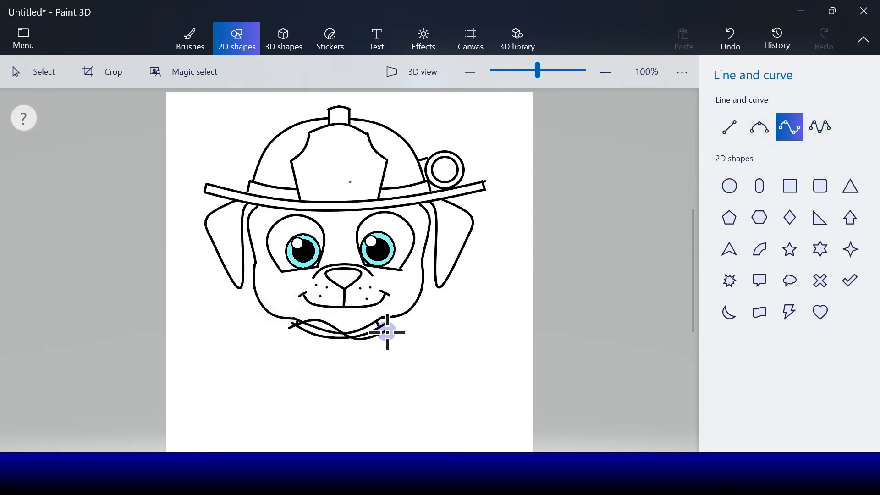
pyautogui.moveTo(388, 331); pyautogui.dragTo(388, 330)
pyautogui.moveTo(322, 325); pyautogui.dragTo(314, 339)
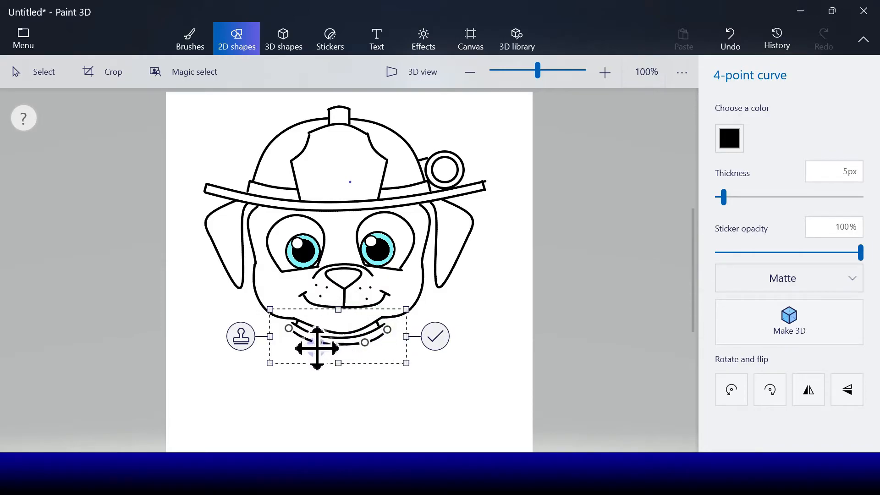
pyautogui.moveTo(313, 337); pyautogui.dragTo(313, 340)
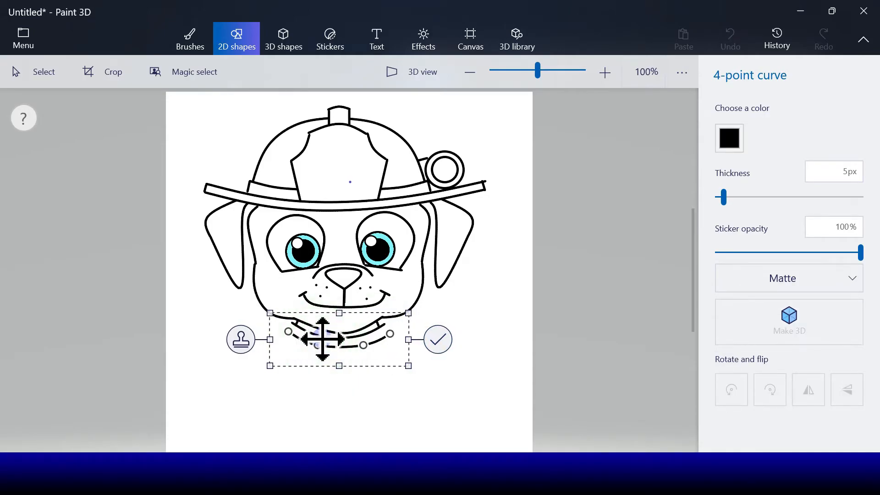
pyautogui.click(439, 339)
# Close both ends of the collar with short straight lines.
pyautogui.click(728, 124)
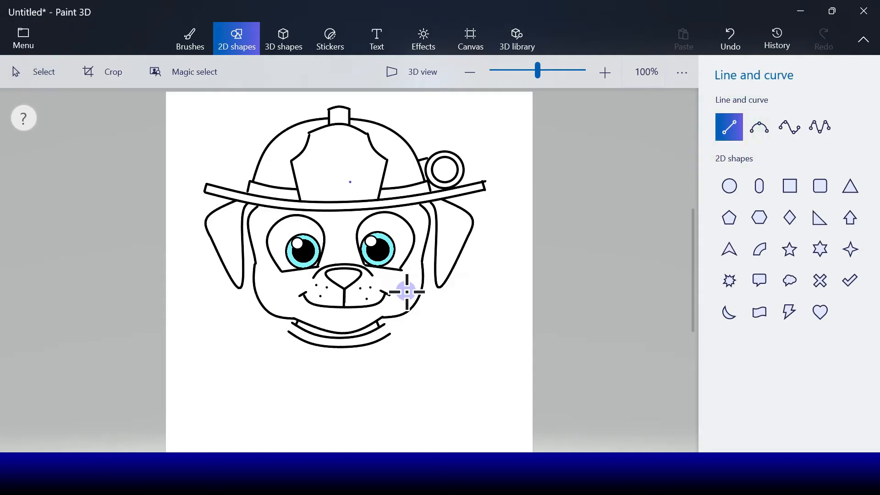
pyautogui.moveTo(287, 331)
pyautogui.mouseDown()
pyautogui.moveTo(344, 322)
pyautogui.moveTo(390, 334)
pyautogui.mouseUp()
pyautogui.click(681, 196)
pyautogui.click(728, 126)
pyautogui.click(438, 326)
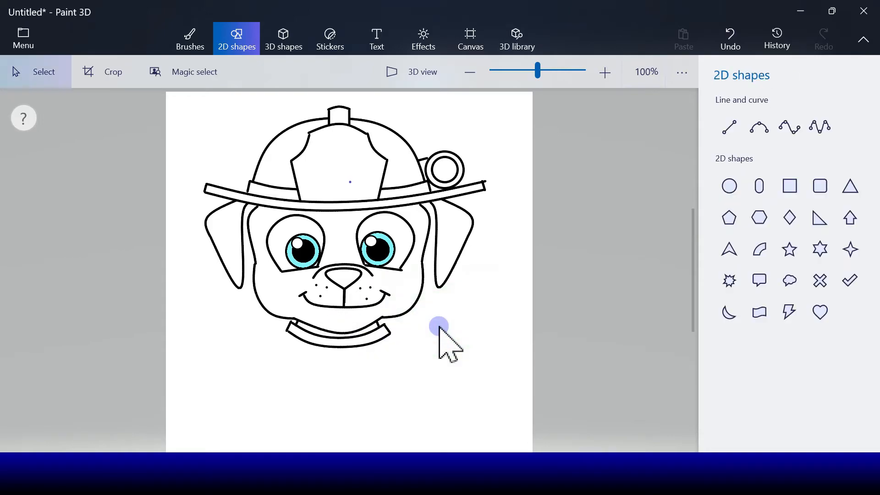
# Draw two short lines across the middle of the collar to mark off a buckle section.
pyautogui.click(729, 128)
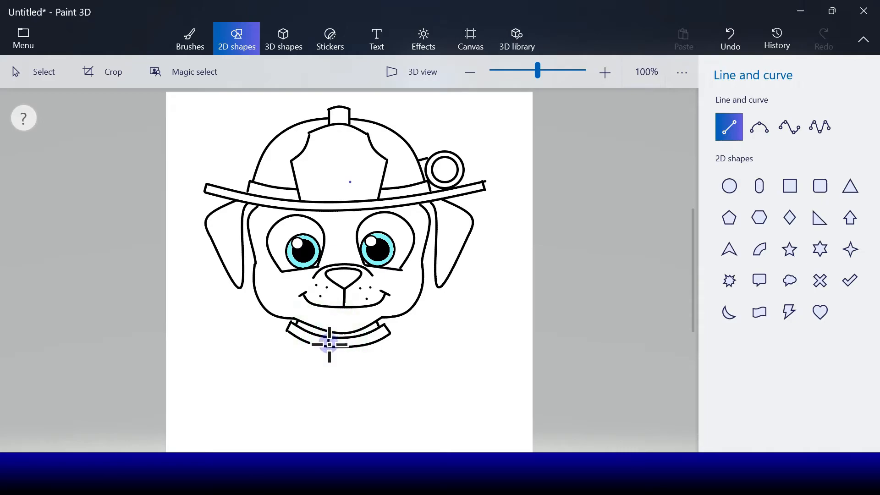
pyautogui.moveTo(329, 347)
pyautogui.mouseDown()
pyautogui.moveTo(329, 338)
pyautogui.moveTo(351, 345)
pyautogui.mouseUp()
pyautogui.click(458, 286)
pyautogui.click(729, 128)
pyautogui.click(388, 341)
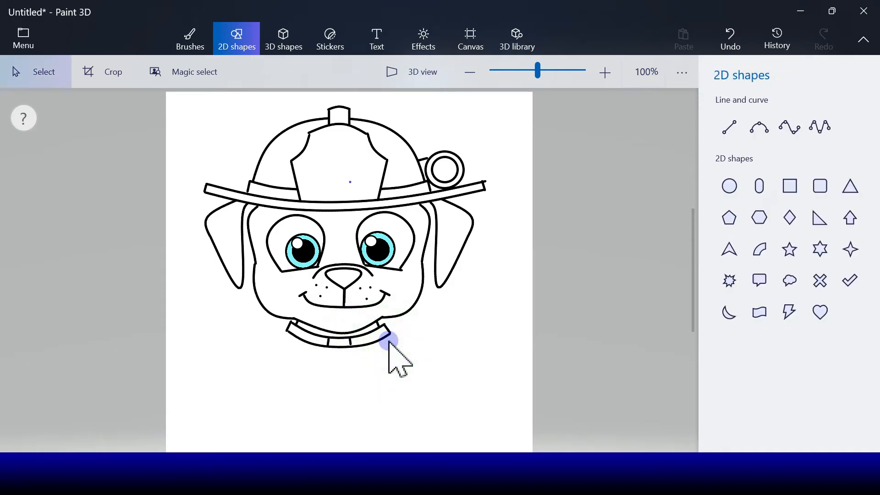
# Draw a short horizontal line along the collar's bottom centre as the top edge of a hanging badge.
pyautogui.click(751, 130)
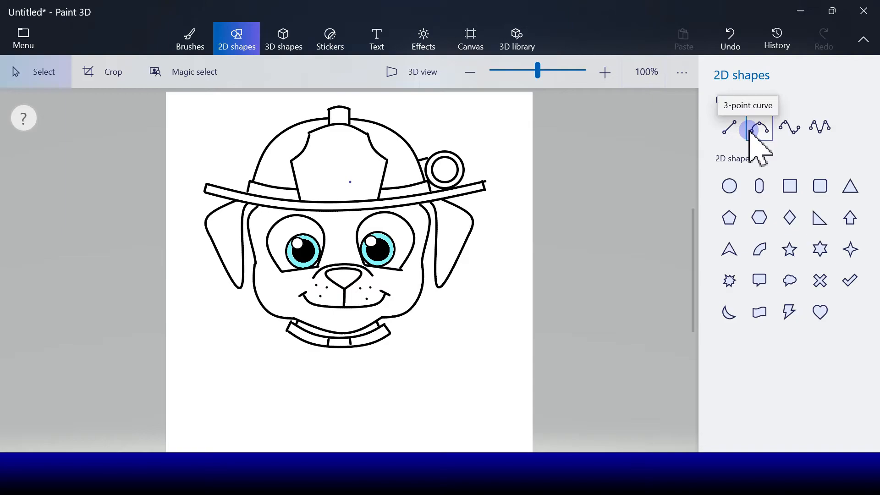
pyautogui.click(763, 130)
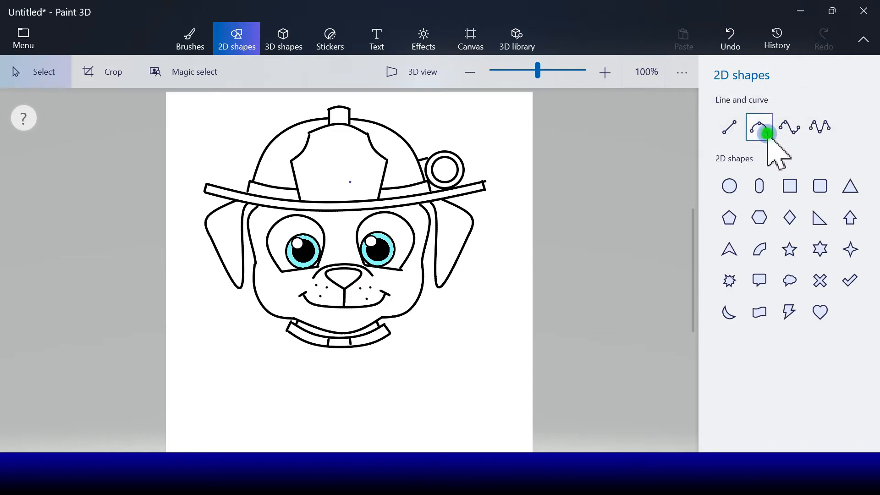
pyautogui.click(734, 135)
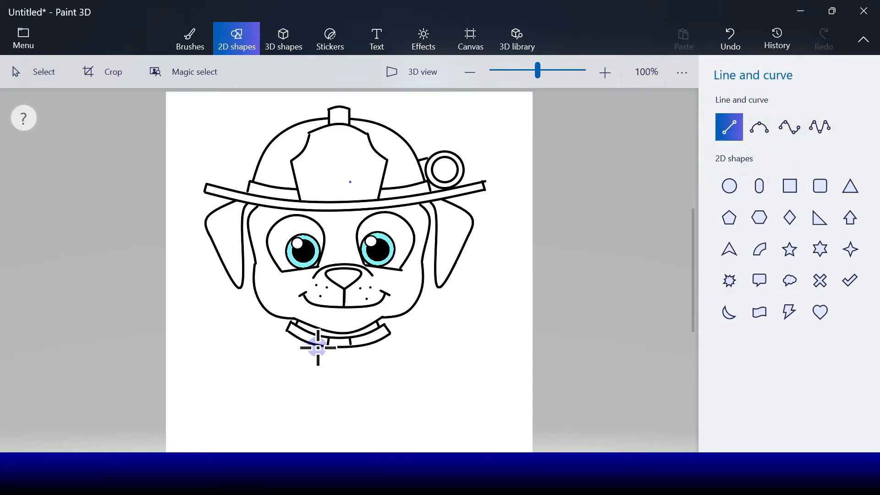
pyautogui.moveTo(318, 347); pyautogui.dragTo(358, 349)
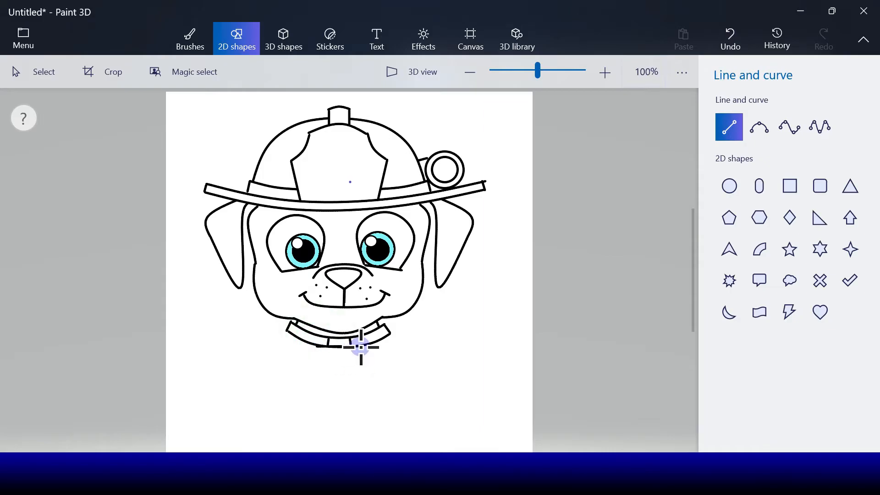
pyautogui.click(408, 347)
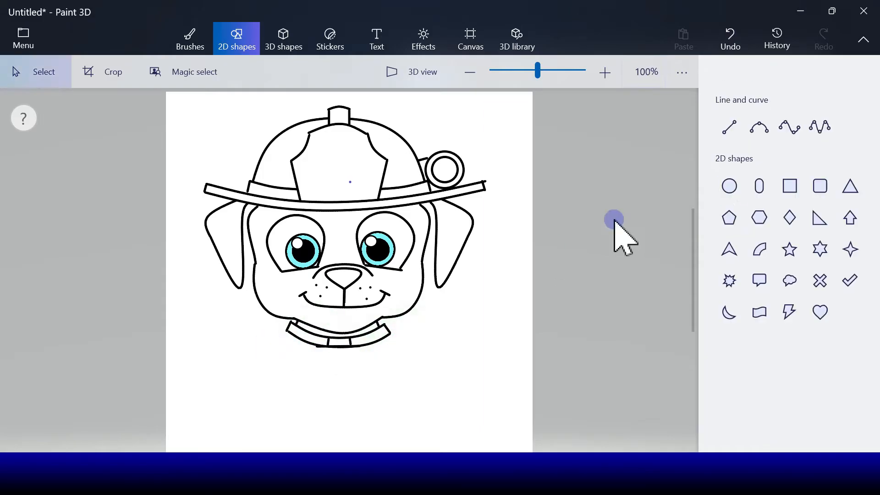
# Draw the badge's rounded lower left side with a 3-point curve and place a horizontally flipped copy on the right to meet at a point.
pyautogui.click(758, 130)
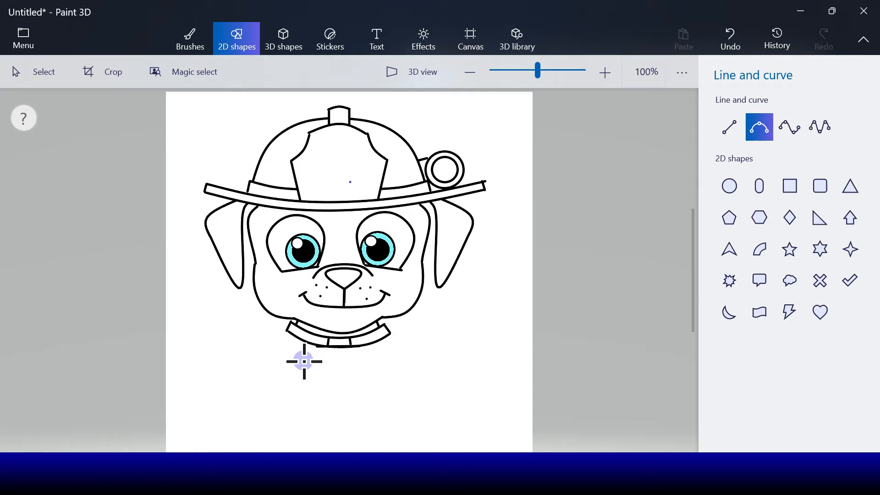
pyautogui.moveTo(304, 364); pyautogui.dragTo(330, 389)
pyautogui.click(321, 374)
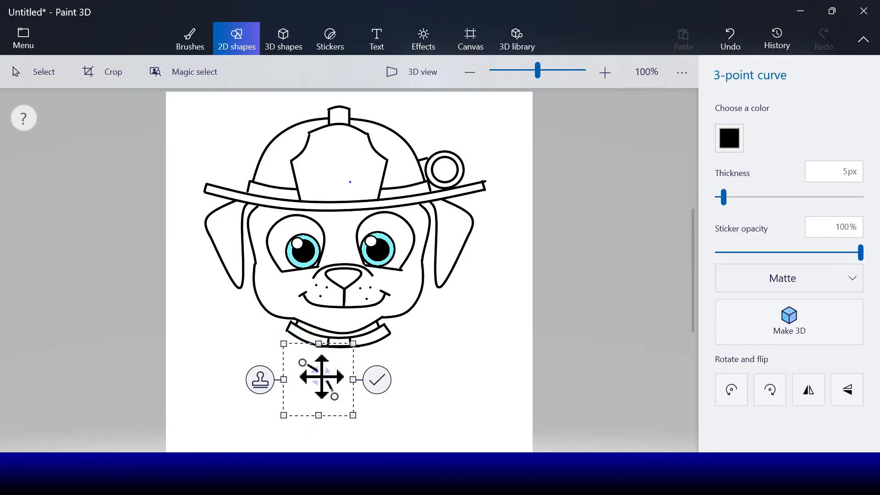
pyautogui.moveTo(331, 370); pyautogui.dragTo(363, 368)
pyautogui.click(262, 383)
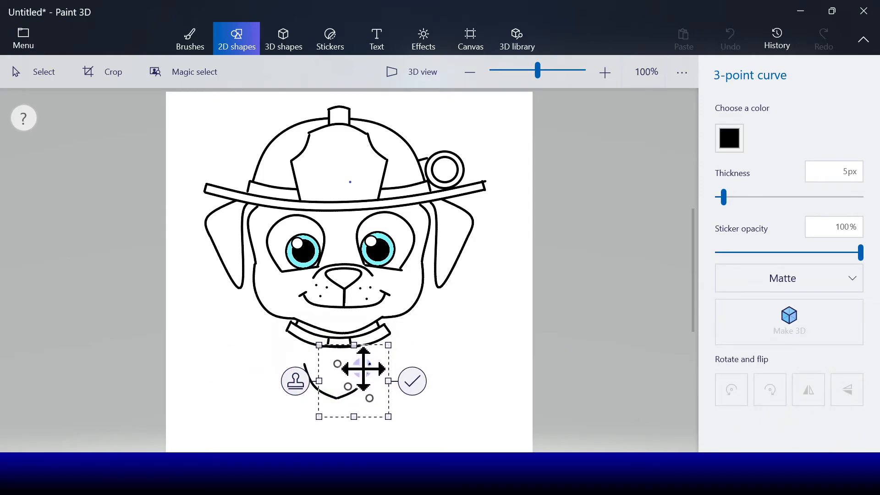
pyautogui.click(412, 381)
# Connect the badge's upper left side to its top edge with an inward 3-point curve and place a horizontally flipped copy on the right.
pyautogui.click(758, 127)
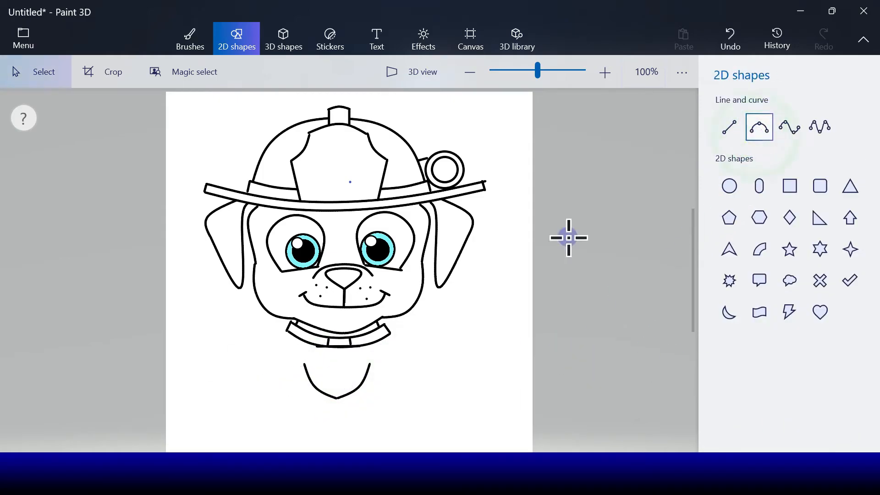
pyautogui.moveTo(307, 364); pyautogui.dragTo(372, 368)
pyautogui.click(260, 357)
pyautogui.click(807, 389)
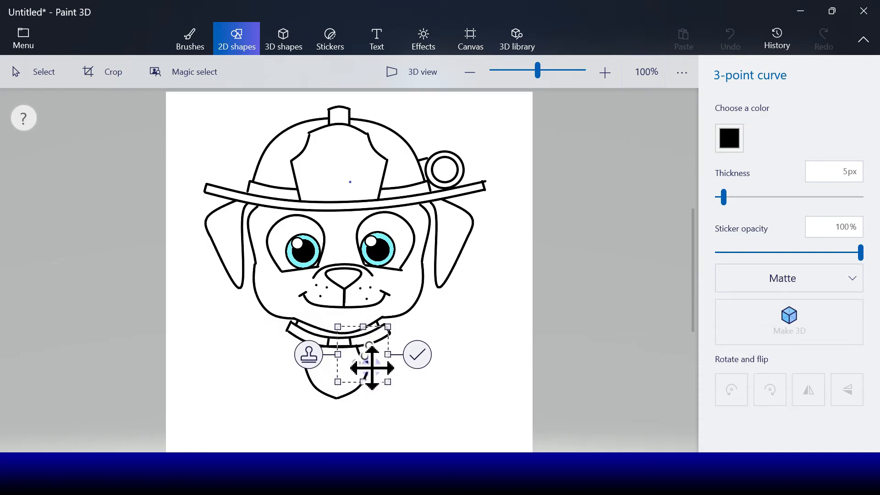
pyautogui.click(419, 358)
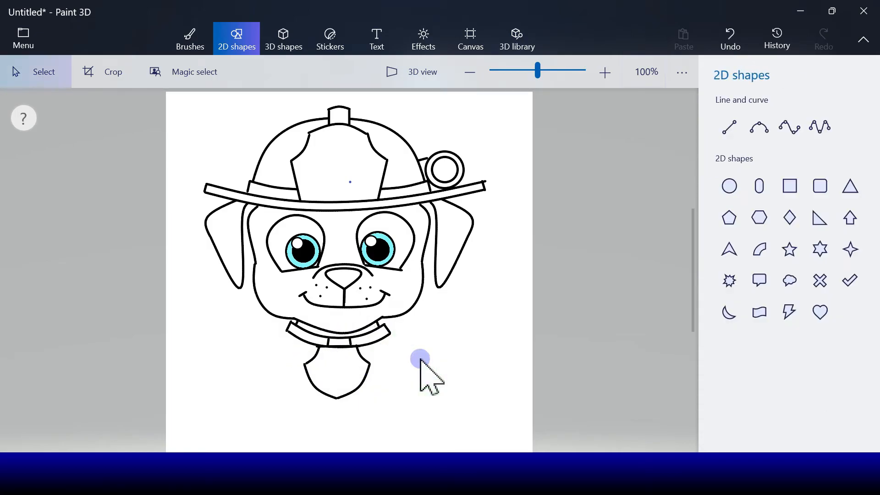
# Add a small 3-point accent curve inside the badge, following its lower left edge.
pyautogui.click(760, 127)
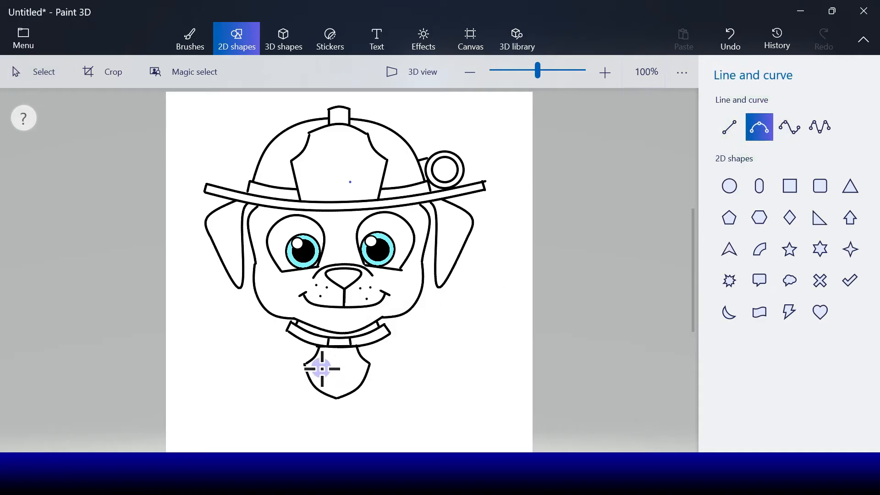
pyautogui.moveTo(322, 369)
pyautogui.mouseDown()
pyautogui.moveTo(336, 386)
pyautogui.moveTo(332, 374)
pyautogui.moveTo(322, 376)
pyautogui.mouseUp()
pyautogui.click(383, 377)
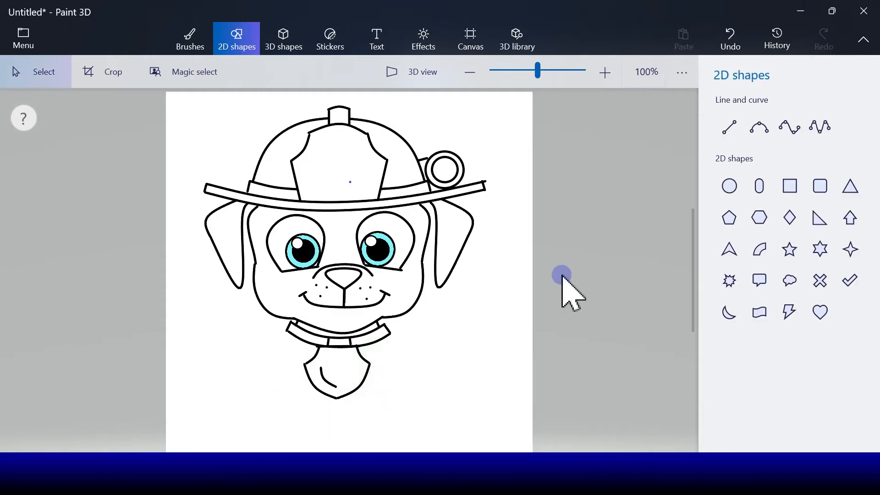
# Draw the lower right side of a flame inside the badge with a 3-point curve and add a short line inward from its tip.
pyautogui.click(764, 130)
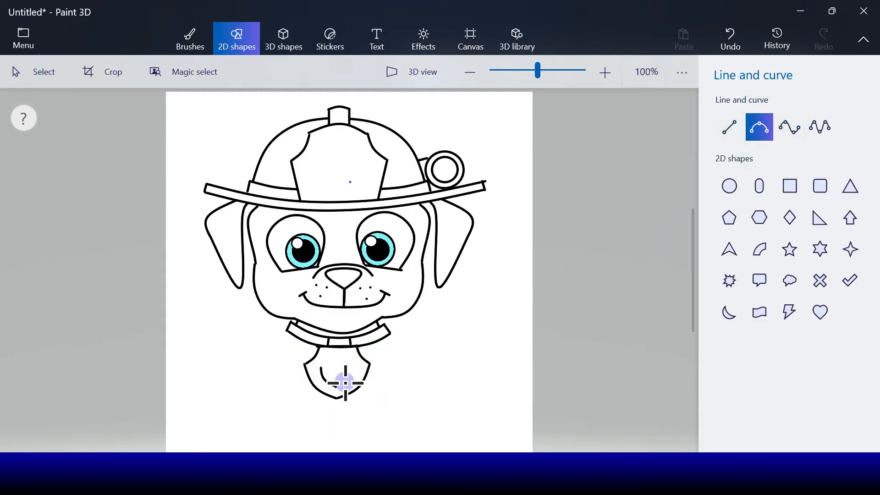
pyautogui.click(337, 386)
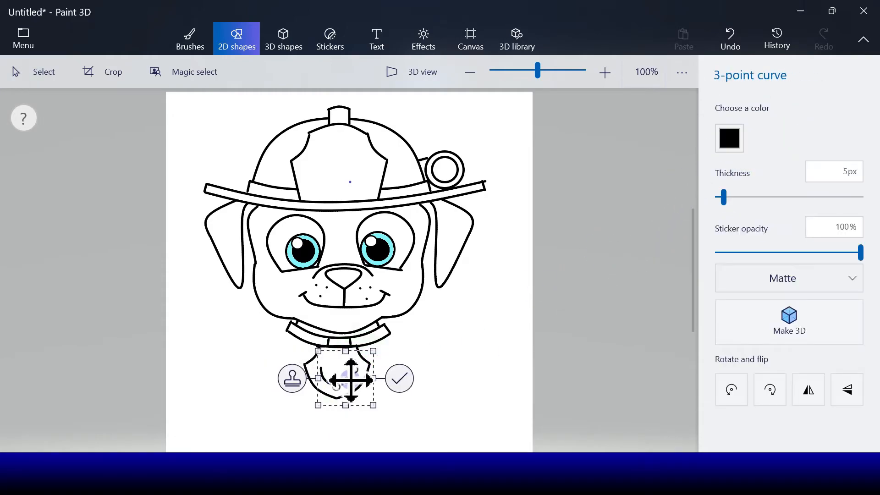
pyautogui.click(403, 372)
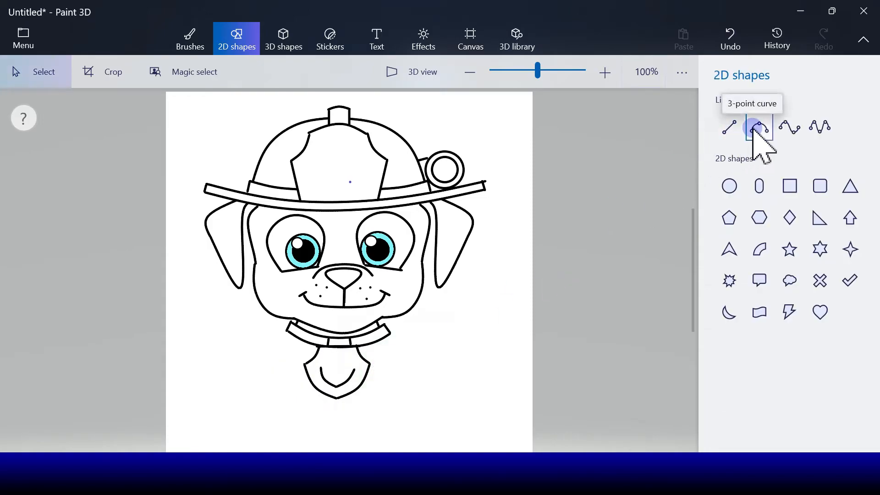
pyautogui.click(733, 128)
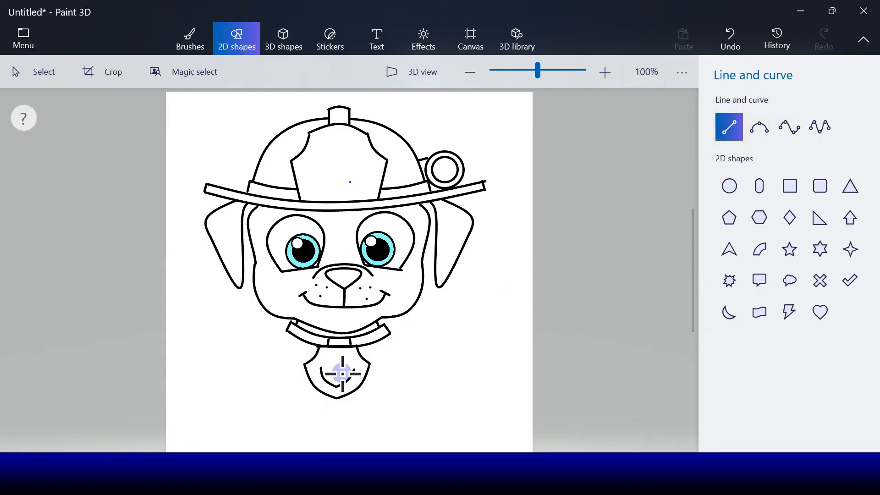
pyautogui.moveTo(346, 372); pyautogui.dragTo(353, 365)
pyautogui.click(402, 372)
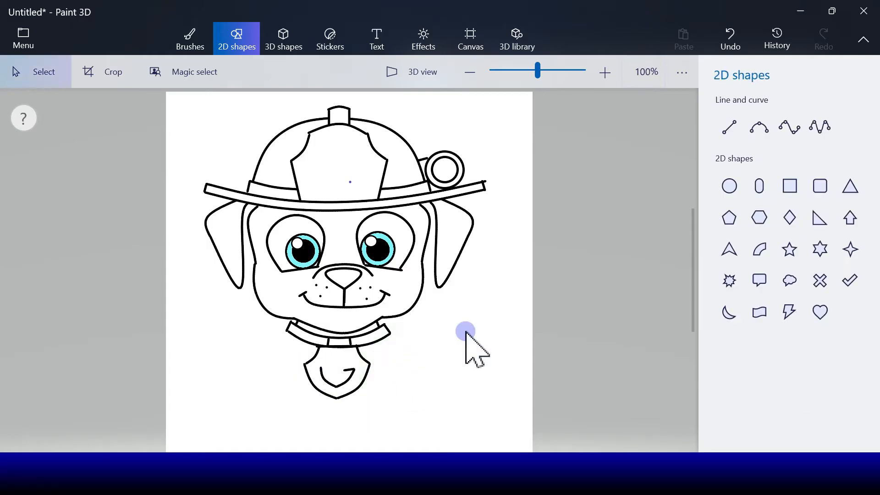
# Form the flame's next tongue on the right with a rising 3-point curve and a short straight line running back inward.
pyautogui.click(759, 130)
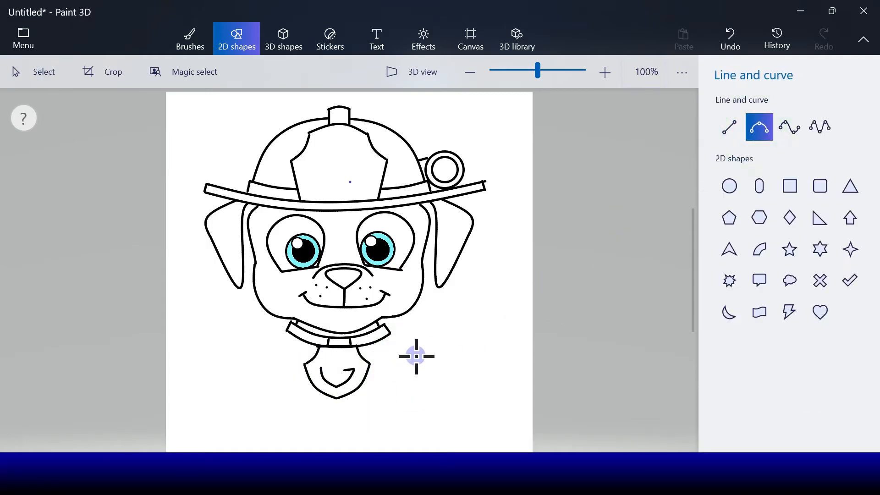
pyautogui.click(345, 370)
pyautogui.click(400, 360)
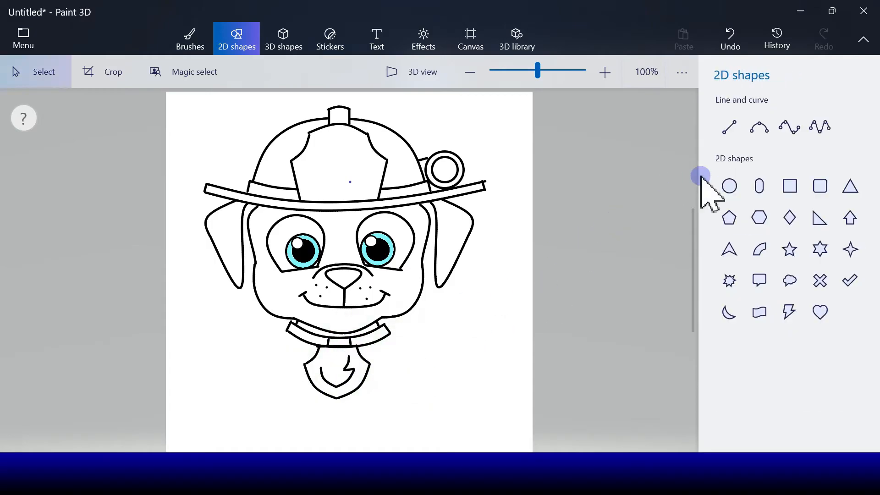
pyautogui.click(728, 131)
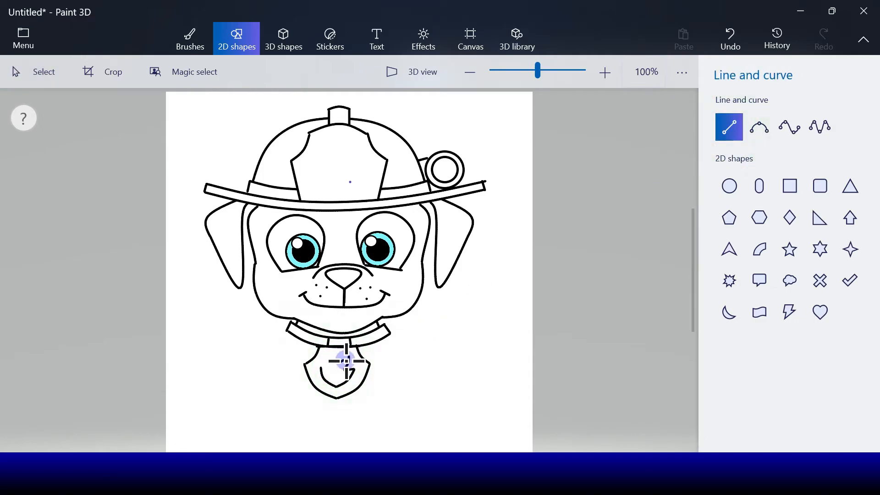
pyautogui.moveTo(350, 358); pyautogui.dragTo(340, 357)
pyautogui.click(392, 362)
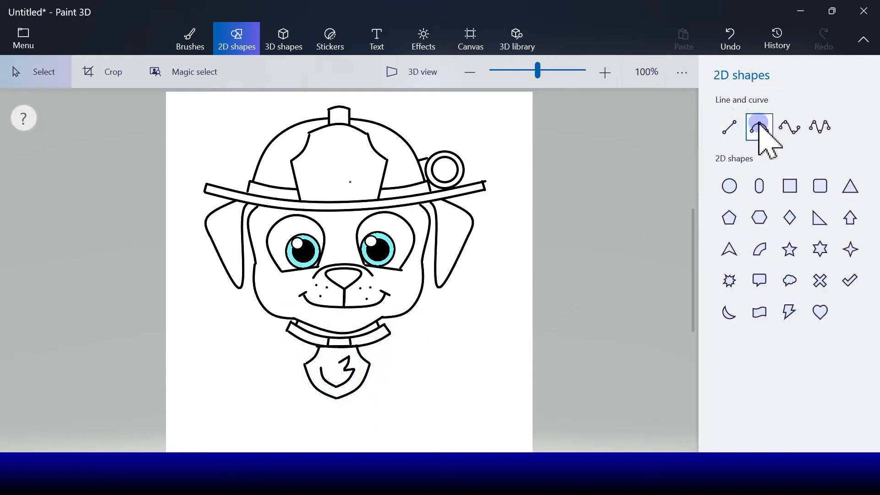
# Shape the flame's tall central tongue with two 3-point curves meeting at a peak below the badge's top edge.
pyautogui.click(765, 139)
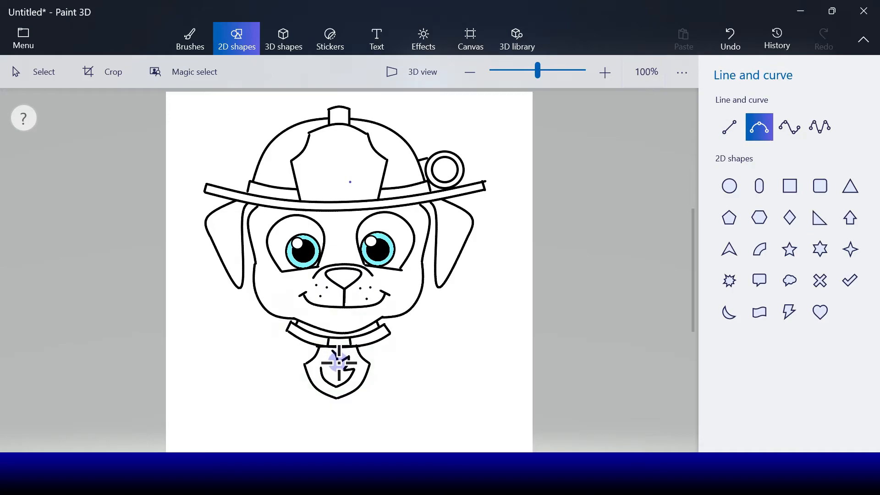
pyautogui.moveTo(339, 362); pyautogui.dragTo(339, 348)
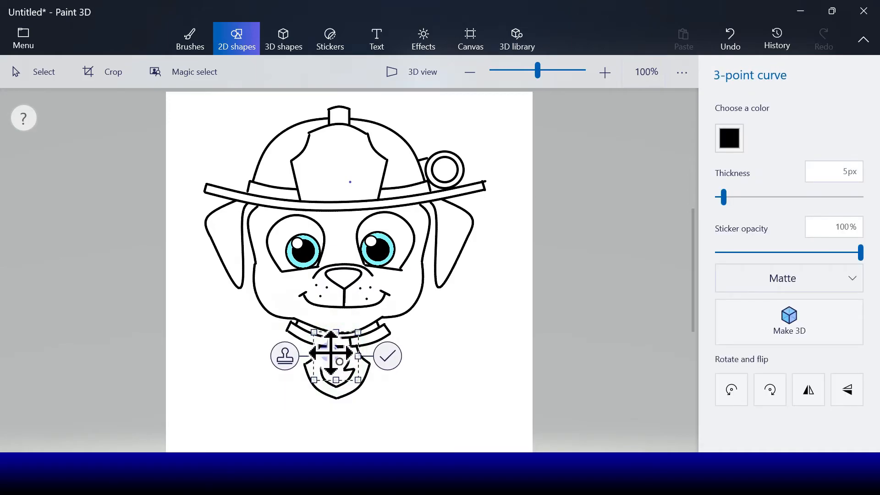
pyautogui.click(388, 357)
pyautogui.click(759, 127)
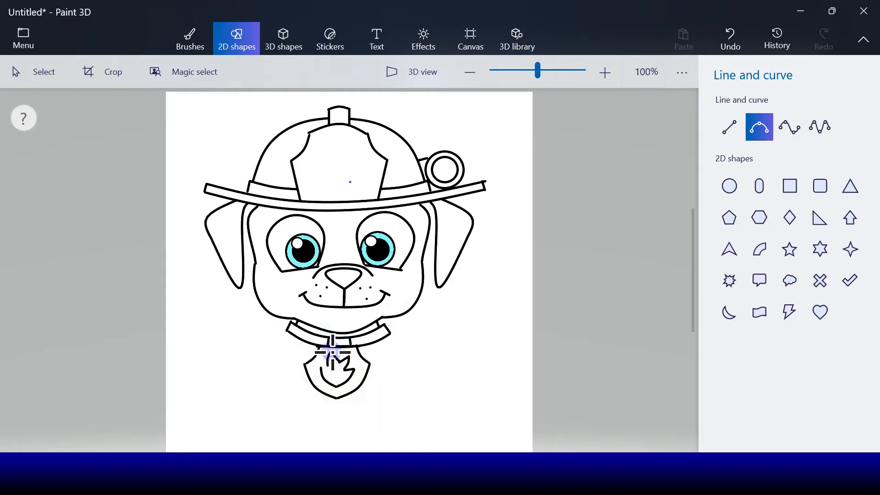
pyautogui.moveTo(332, 353); pyautogui.dragTo(334, 364)
pyautogui.click(387, 358)
# Add the flame's small left tongue with two 3-point curves, closing the outline against its lower left side.
pyautogui.click(732, 133)
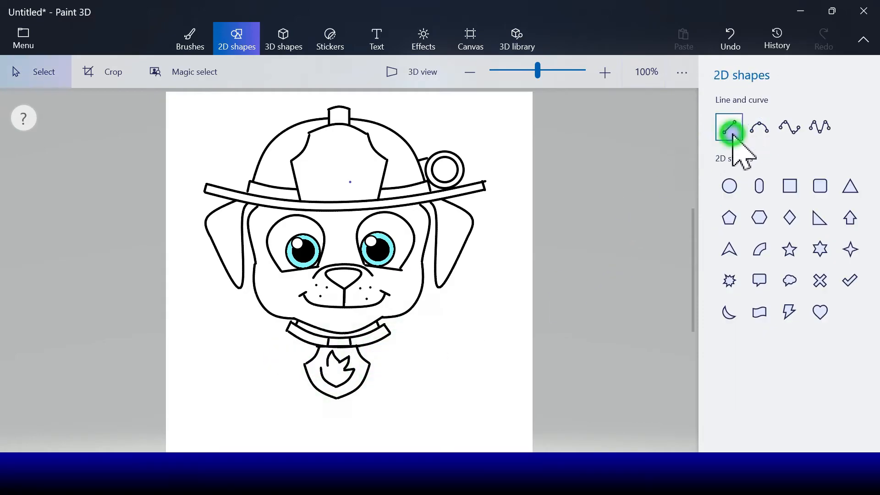
pyautogui.click(760, 129)
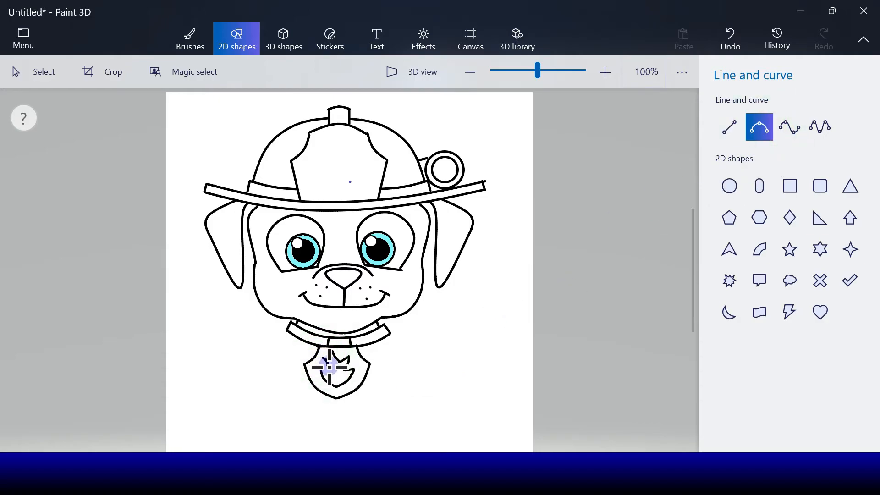
pyautogui.moveTo(329, 366); pyautogui.dragTo(351, 362)
pyautogui.click(378, 363)
pyautogui.click(760, 128)
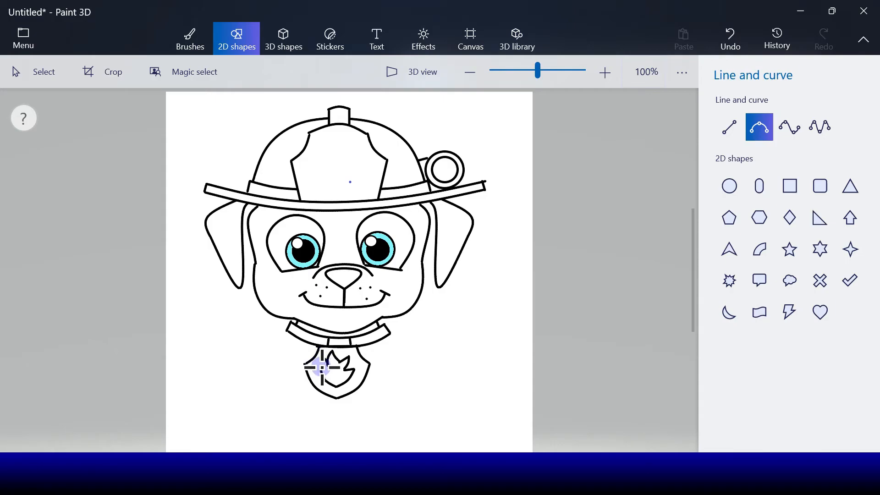
pyautogui.moveTo(323, 360); pyautogui.dragTo(318, 363)
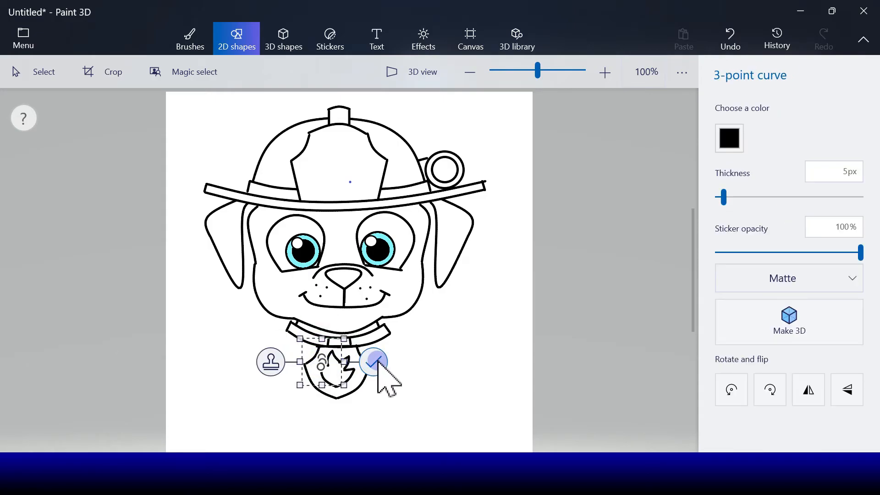
pyautogui.click(378, 361)
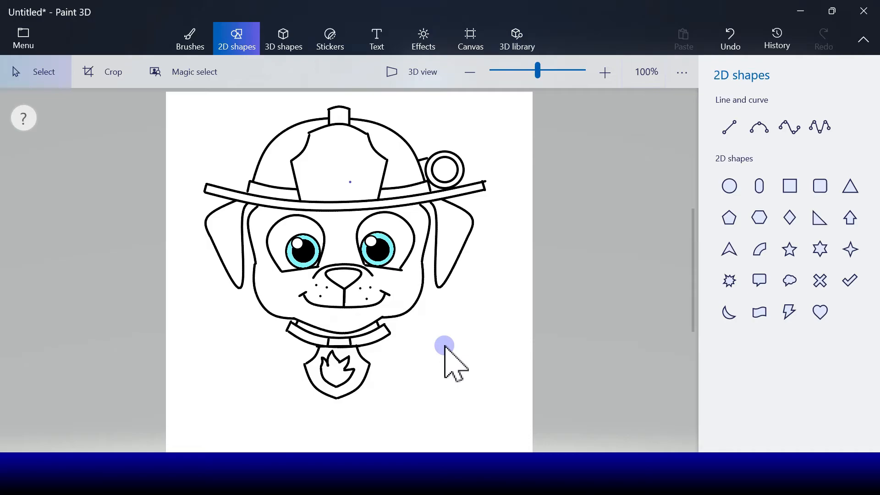
# Try an arched 3-point curve in light grey at 10 px thickness on the hat's front plate, and undo its placement.
pyautogui.click(759, 126)
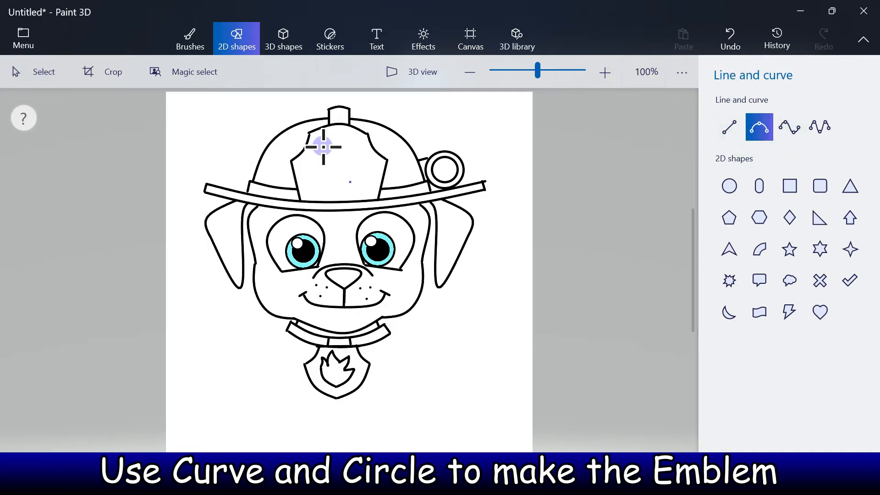
pyautogui.moveTo(321, 145); pyautogui.dragTo(357, 145)
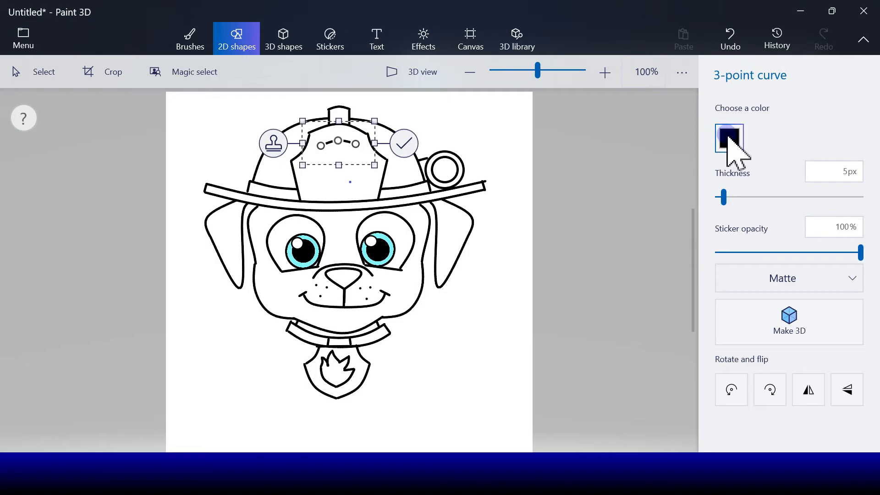
pyautogui.click(730, 138)
pyautogui.click(694, 191)
pyautogui.moveTo(722, 198); pyautogui.dragTo(731, 198)
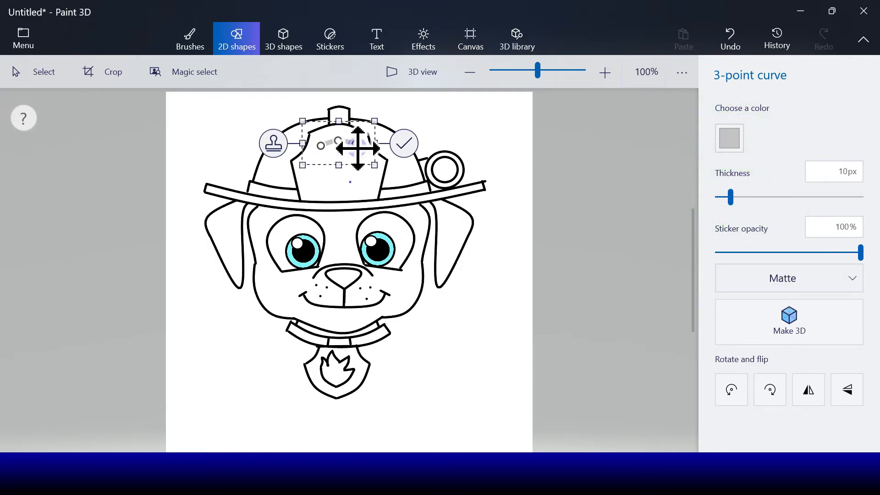
pyautogui.moveTo(337, 151); pyautogui.dragTo(339, 158)
pyautogui.click(402, 150)
pyautogui.click(759, 128)
pyautogui.click(729, 40)
# Draw the hat emblem's lower left side with a light grey 3-point curve and place a horizontally flipped copy on the right.
pyautogui.click(762, 130)
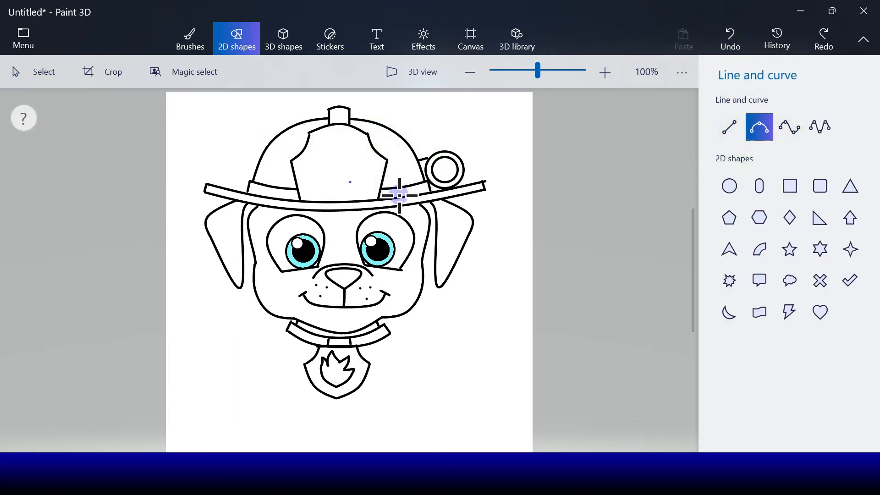
pyautogui.moveTo(341, 193); pyautogui.dragTo(340, 192)
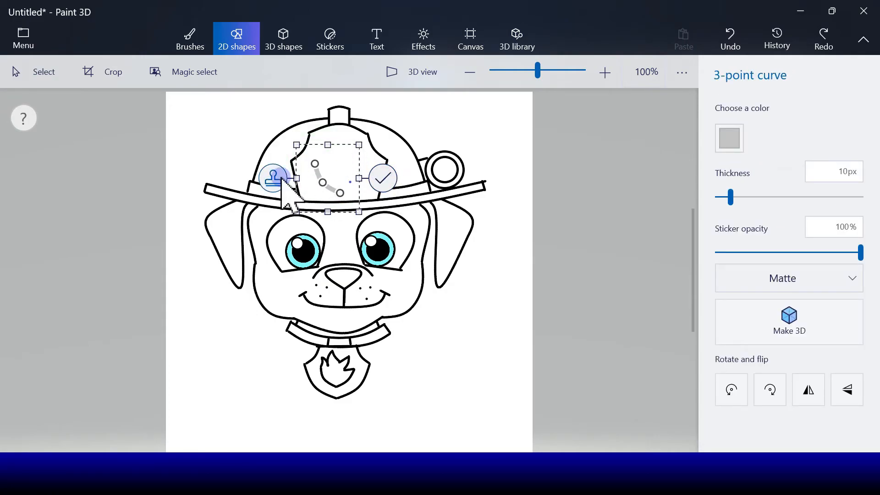
pyautogui.click(808, 391)
pyautogui.moveTo(346, 179); pyautogui.dragTo(362, 171)
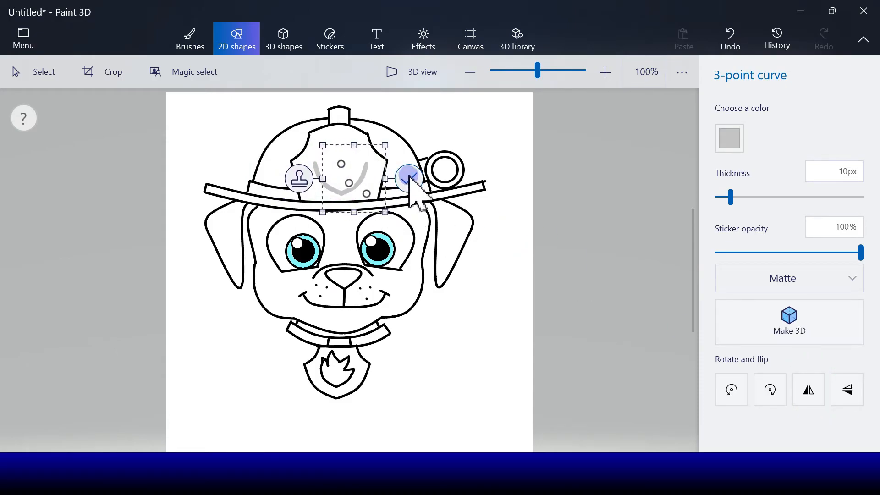
pyautogui.click(408, 176)
pyautogui.click(759, 133)
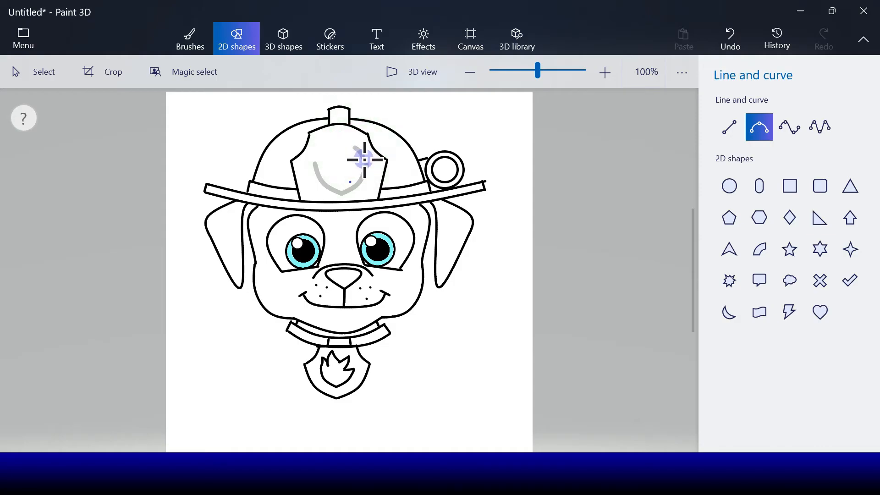
pyautogui.moveTo(365, 160); pyautogui.dragTo(366, 161)
pyautogui.click(730, 35)
# Draw the hat emblem's upper left side with an inward 3-point curve and place a horizontally flipped copy on the right.
pyautogui.click(761, 130)
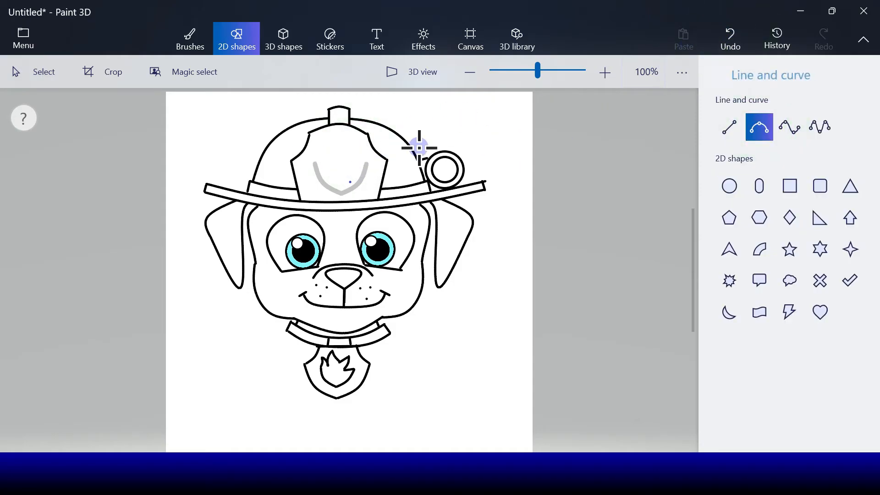
pyautogui.click(319, 163)
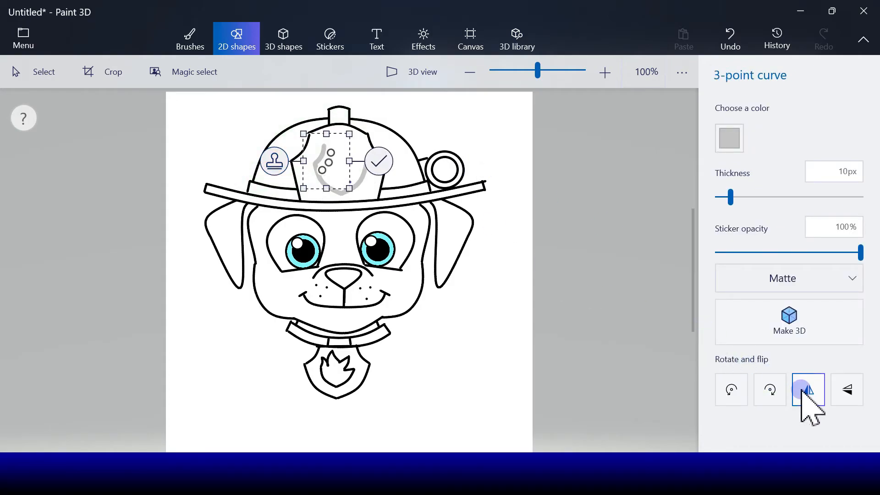
pyautogui.moveTo(337, 175); pyautogui.dragTo(370, 169)
pyautogui.click(407, 153)
# Close the top of the hat emblem with a slightly arched 3-point curve between its two upper sides.
pyautogui.click(755, 129)
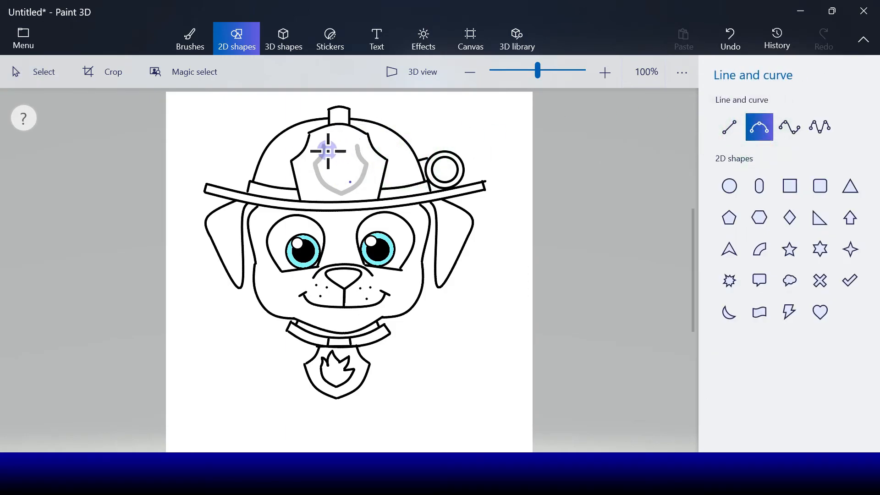
pyautogui.click(359, 145)
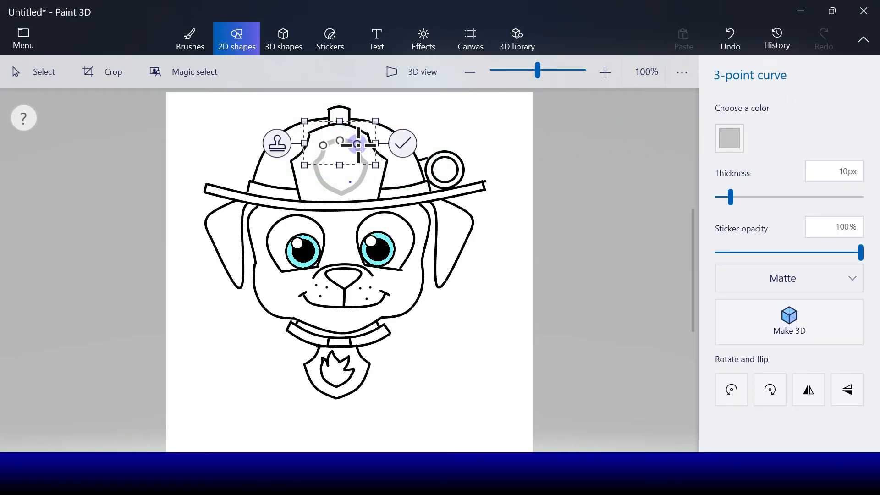
pyautogui.click(404, 143)
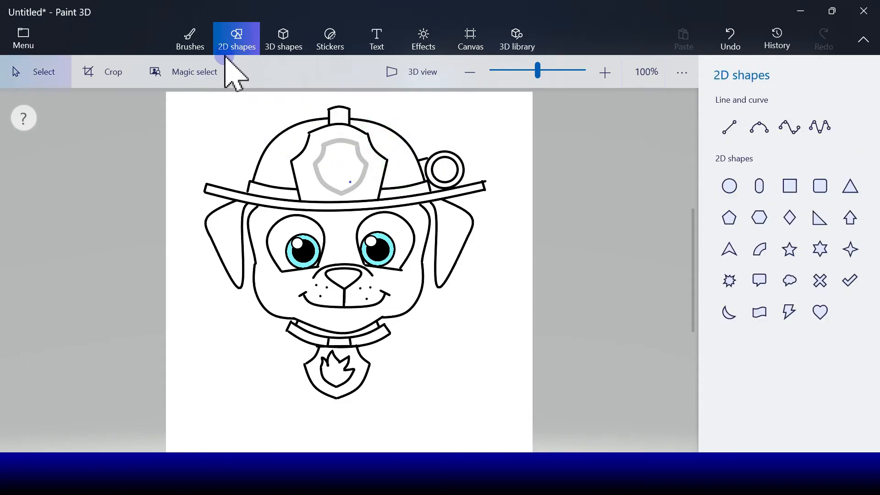
# Draw a circle in the emblem's lower centre as a paw pad, fill it with light grey and stamp it in place.
pyautogui.click(729, 185)
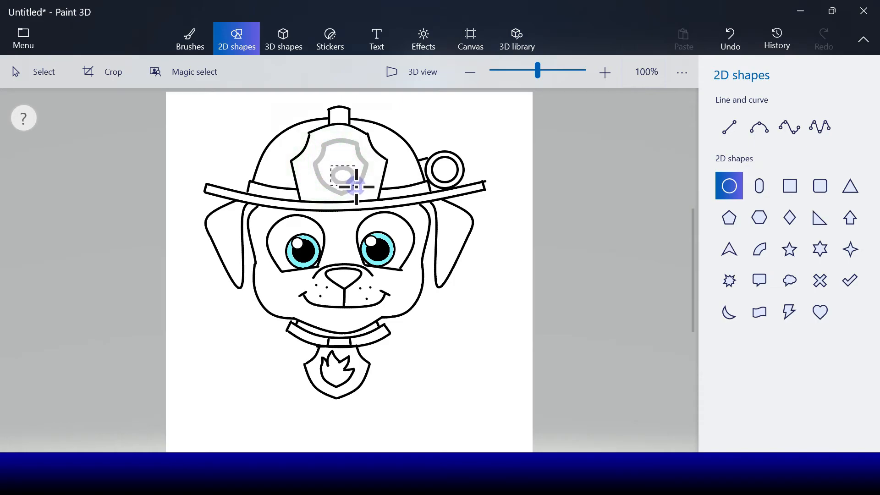
pyautogui.moveTo(357, 187); pyautogui.dragTo(357, 187)
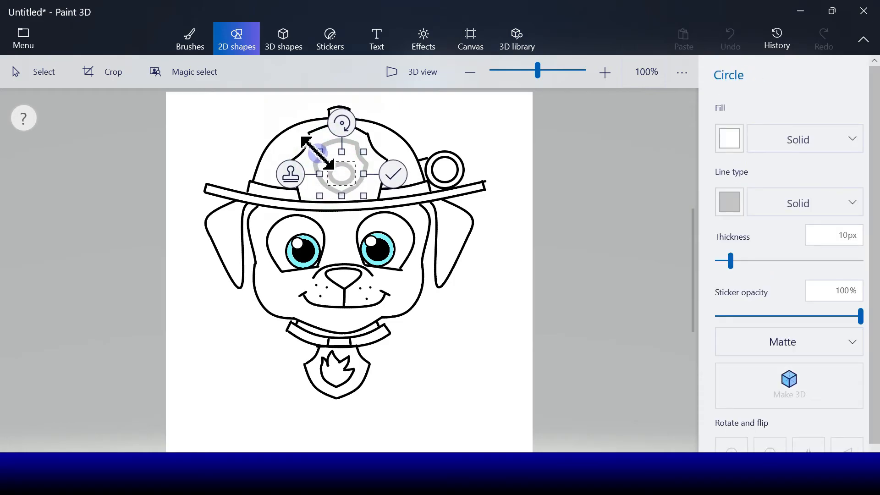
pyautogui.click(729, 138)
pyautogui.click(711, 182)
pyautogui.click(291, 174)
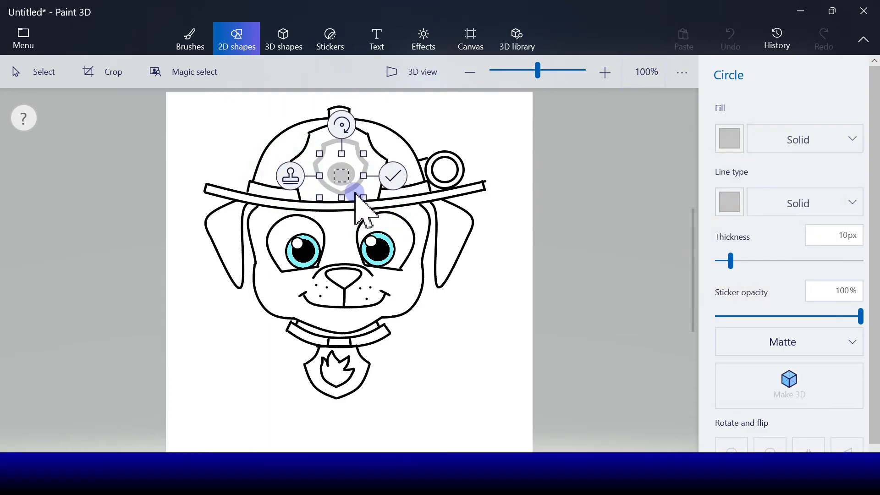
# Reshape the circle into a small oval, stamp it above the pad as a toe and place a smaller tilted one to its left.
pyautogui.moveTo(342, 175); pyautogui.dragTo(360, 129)
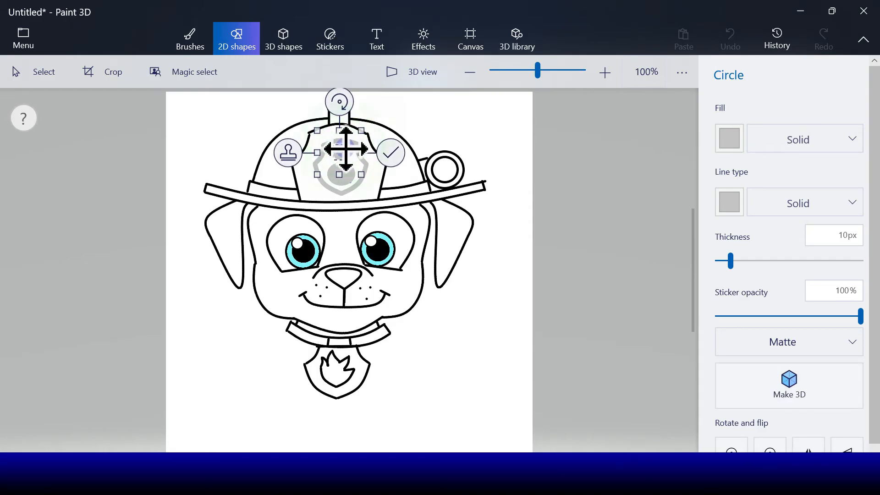
pyautogui.click(290, 152)
pyautogui.moveTo(346, 109); pyautogui.dragTo(336, 110)
pyautogui.moveTo(356, 167); pyautogui.dragTo(340, 169)
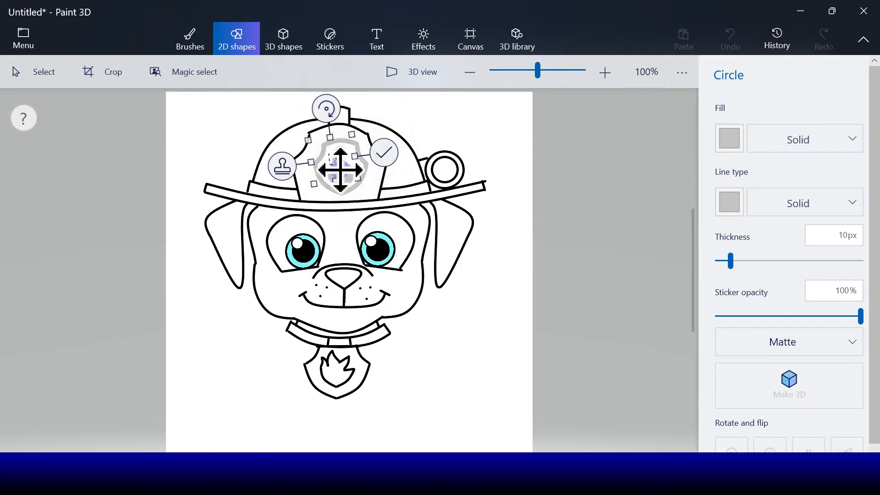
pyautogui.click(385, 154)
# Draw a small oval with the circle shape, tilt it and place it as the paw's right toe in the hat emblem.
pyautogui.click(729, 185)
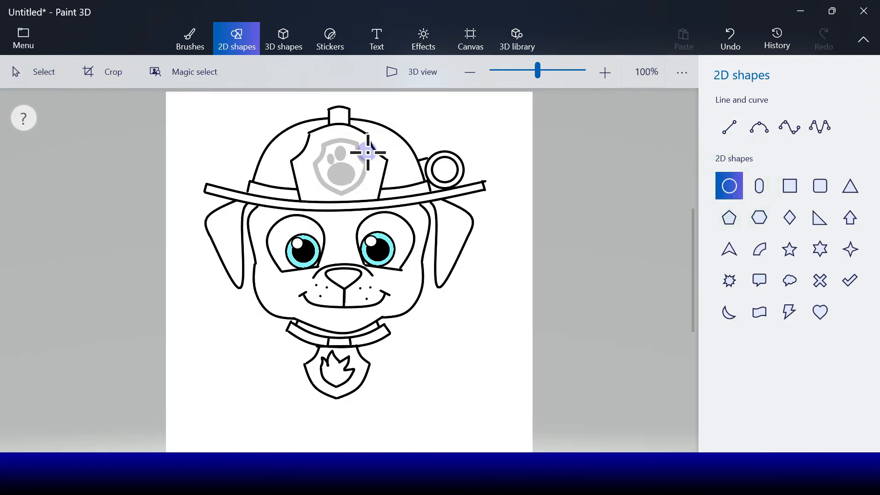
pyautogui.moveTo(355, 163); pyautogui.dragTo(355, 163)
pyautogui.moveTo(348, 105); pyautogui.dragTo(361, 104)
pyautogui.moveTo(355, 151); pyautogui.dragTo(323, 170)
pyautogui.click(400, 176)
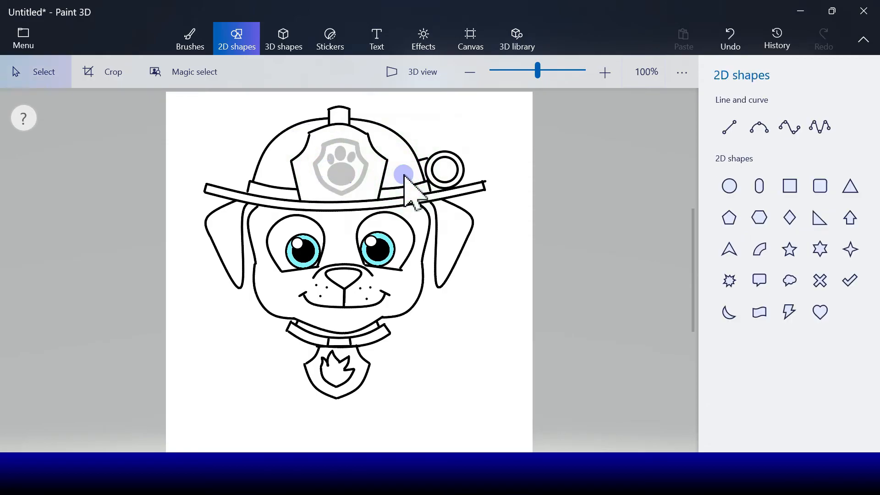
# Fill the helmet's dome, front plate and brim with red using the Fill tool.
pyautogui.click(193, 43)
pyautogui.click(850, 349)
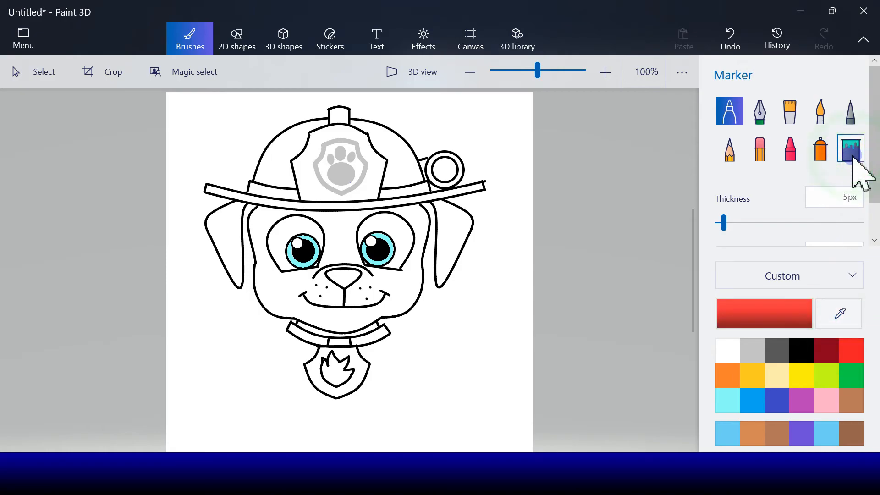
pyautogui.click(851, 148)
pyautogui.click(279, 167)
pyautogui.click(376, 164)
pyautogui.click(372, 166)
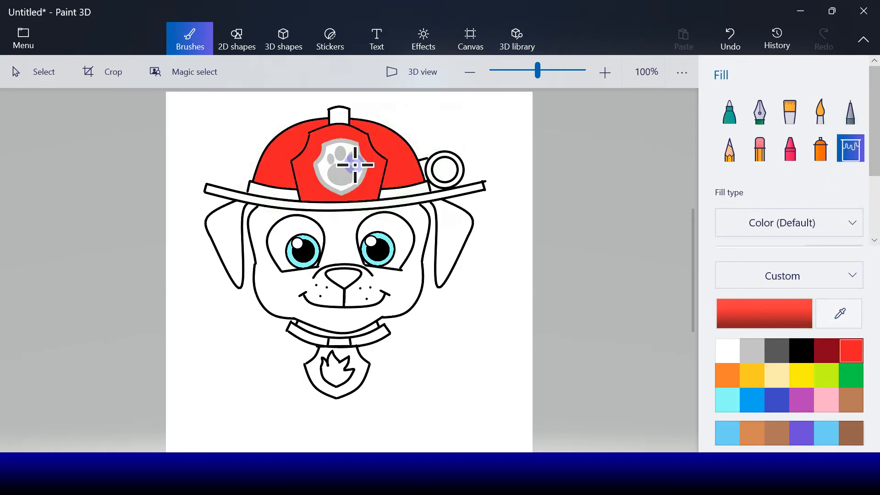
pyautogui.click(436, 195)
# Fill both side parts of the collar and the badge around the flame with red.
pyautogui.click(366, 337)
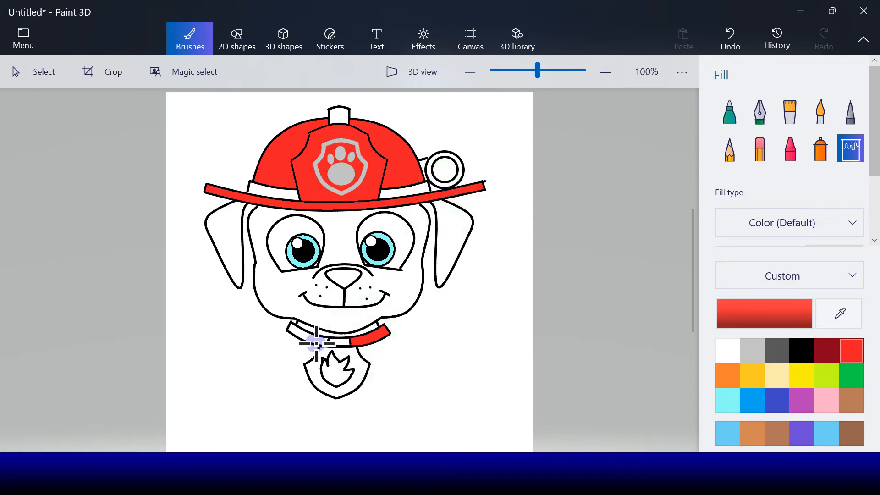
pyautogui.click(315, 341)
pyautogui.click(314, 364)
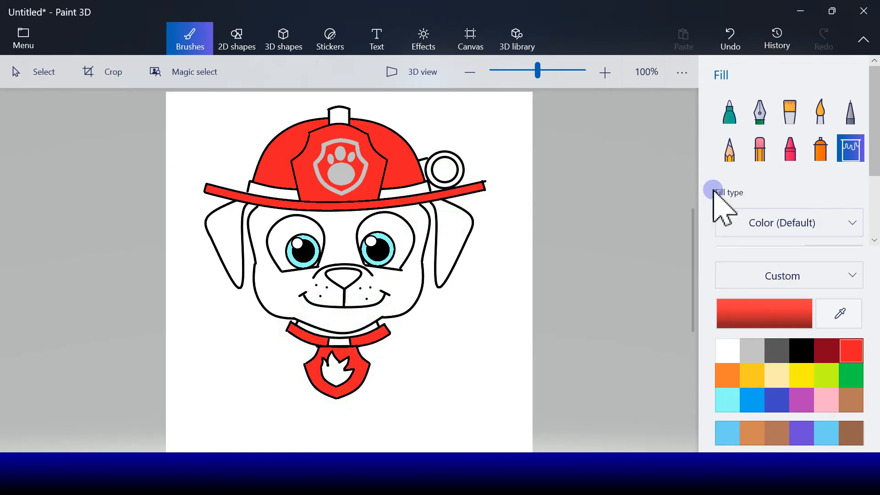
# Fill both sides of the helmet band and the flame on the badge with yellow.
pyautogui.click(803, 374)
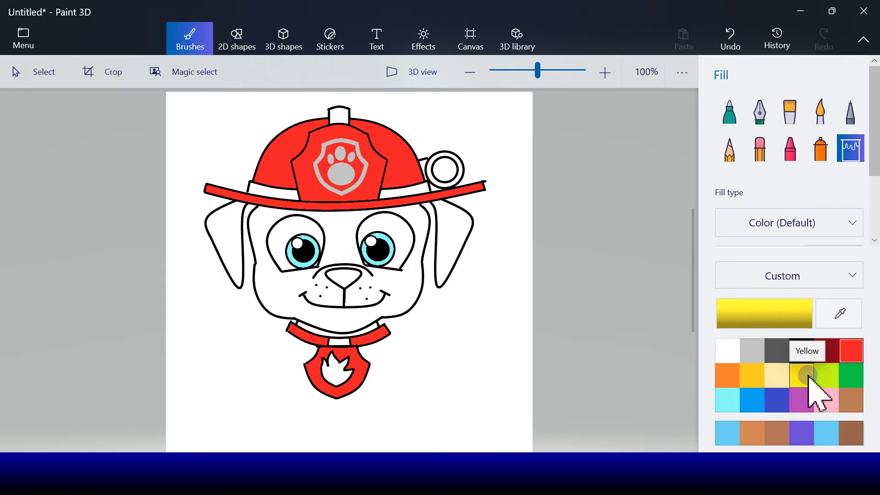
pyautogui.click(390, 191)
pyautogui.click(286, 193)
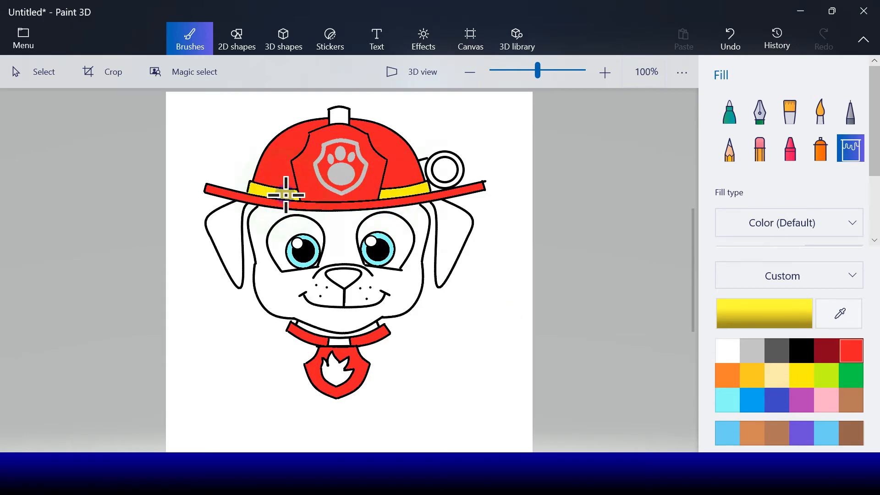
pyautogui.click(337, 375)
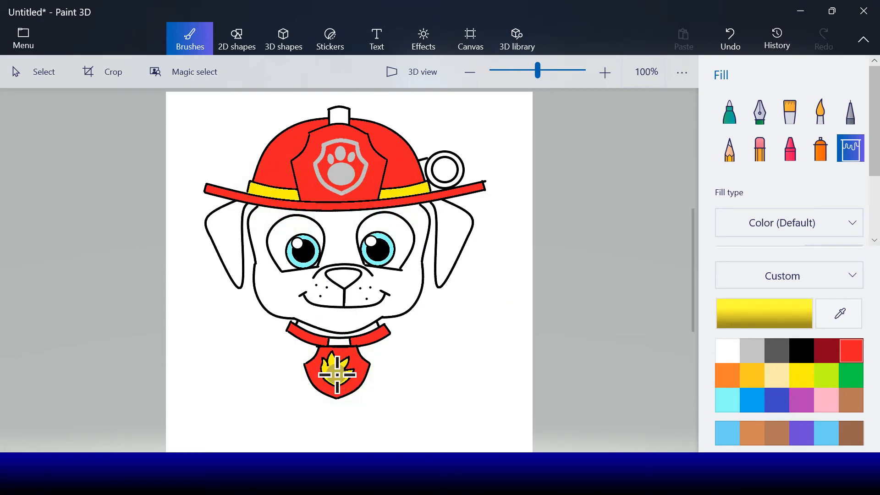
# Fill the helmet lamp with its mount and the collar's centre piece with light grey.
pyautogui.click(754, 351)
pyautogui.click(444, 174)
pyautogui.click(422, 163)
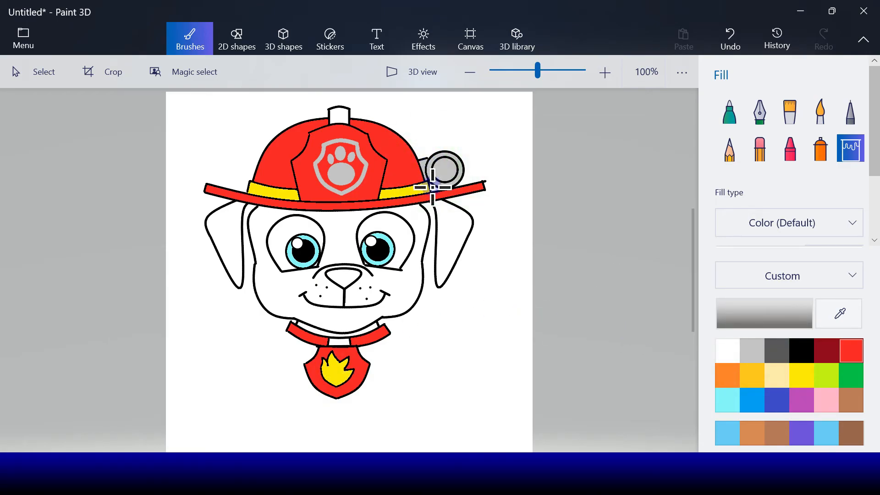
pyautogui.click(345, 344)
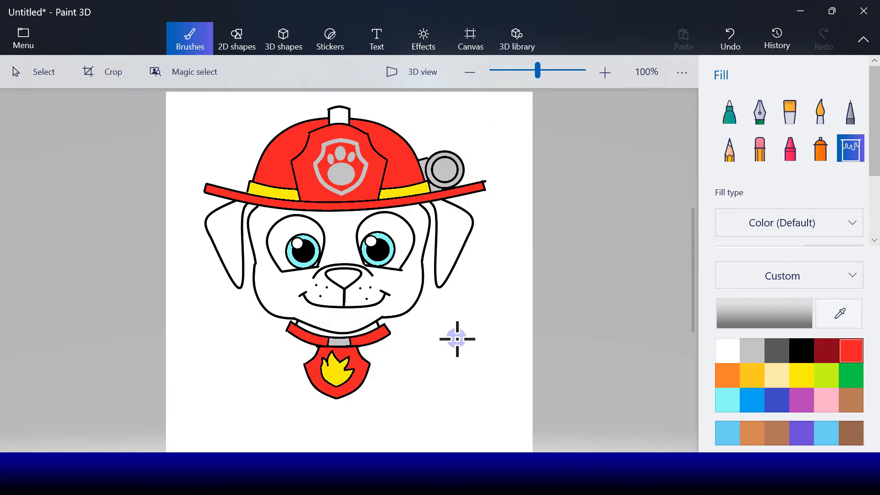
# Draw a short horizontal black line, 5px thick, closing the gap between the left ear and the face.
pyautogui.click(245, 42)
pyautogui.click(733, 129)
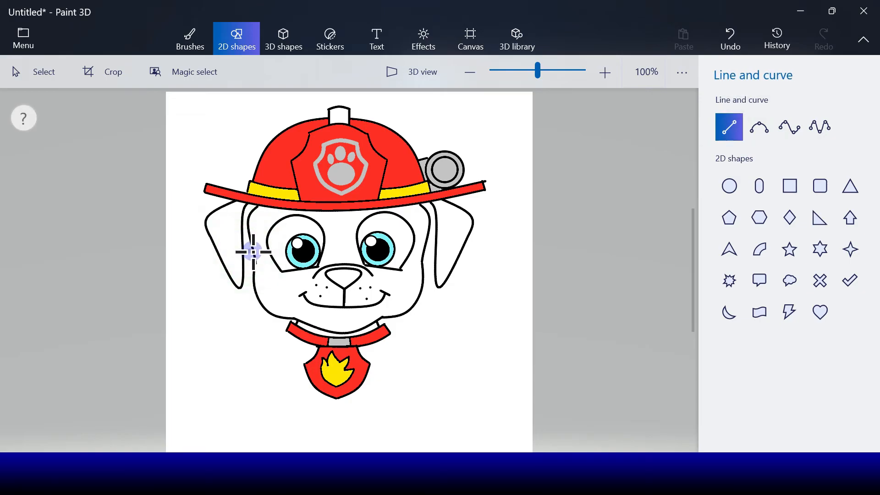
pyautogui.click(254, 252)
pyautogui.moveTo(720, 197); pyautogui.dragTo(728, 197)
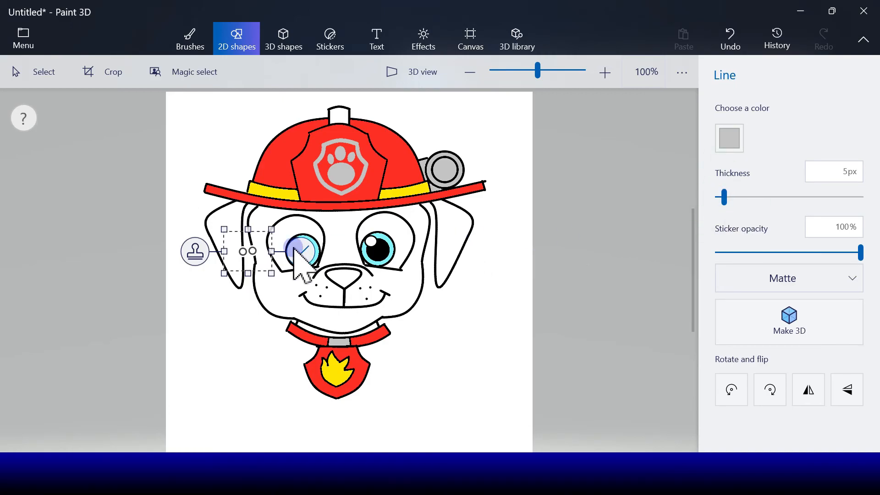
pyautogui.click(729, 138)
pyautogui.click(733, 189)
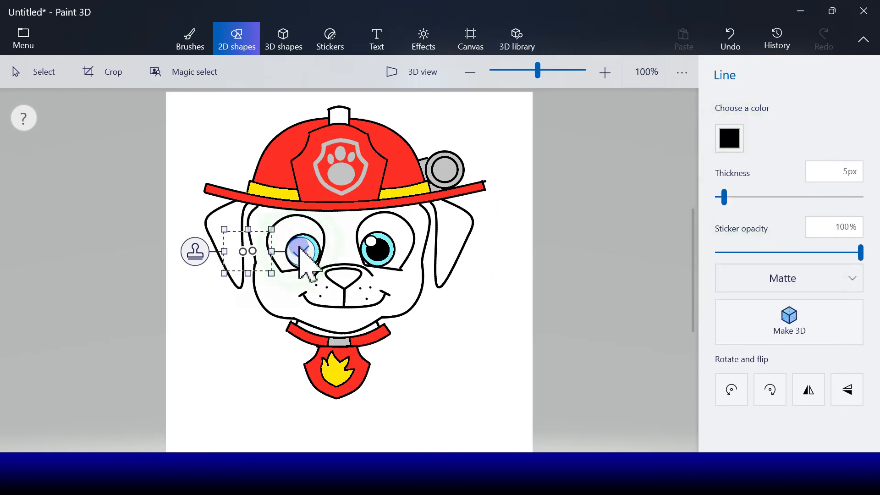
pyautogui.click(301, 251)
# Draw a short horizontal line closing the gap between the right ear and the face.
pyautogui.click(729, 126)
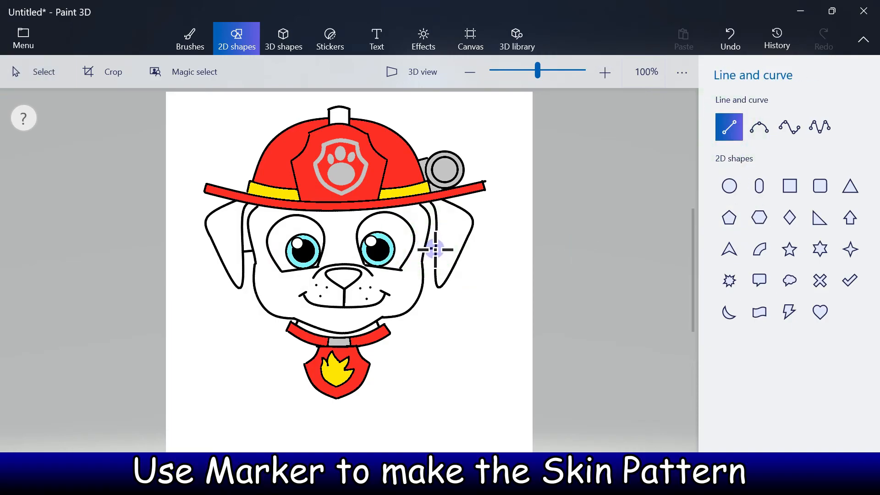
pyautogui.moveTo(435, 249); pyautogui.dragTo(426, 249)
pyautogui.click(482, 249)
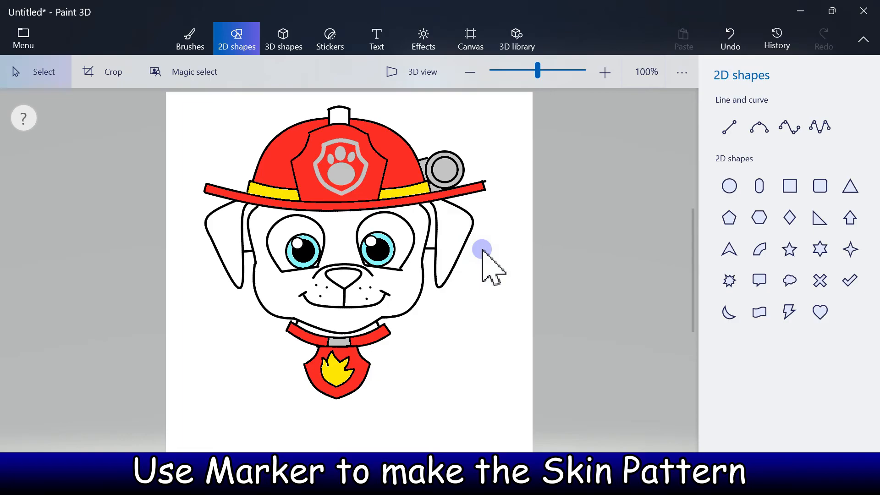
# Outline several irregular spots on the left ear with a black 5px Marker.
pyautogui.click(189, 39)
pyautogui.click(733, 114)
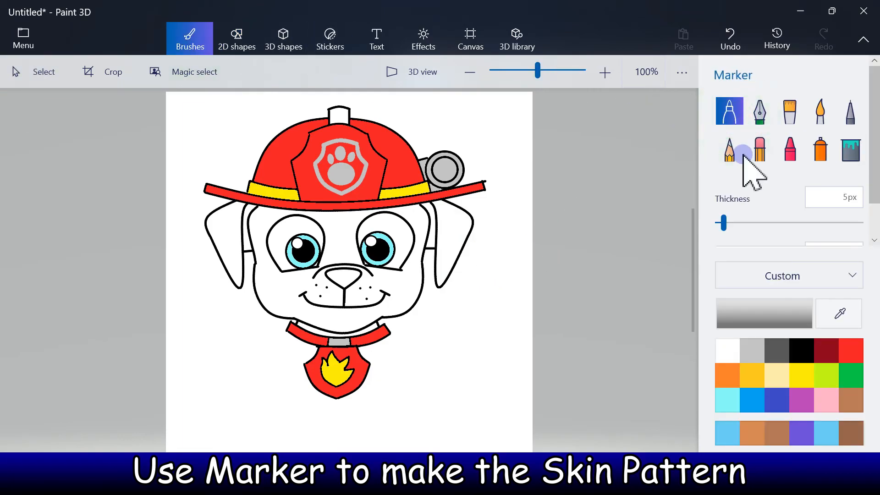
pyautogui.click(801, 351)
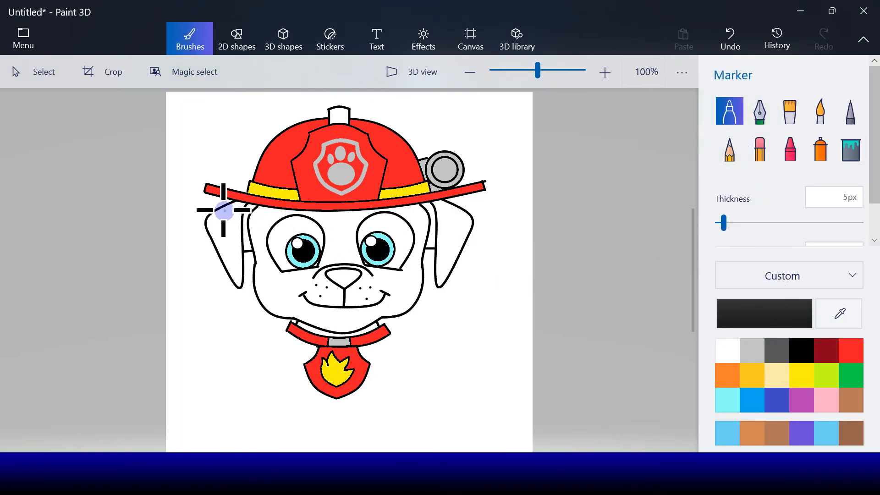
pyautogui.moveTo(221, 207)
pyautogui.mouseDown()
pyautogui.moveTo(232, 200)
pyautogui.moveTo(240, 210)
pyautogui.mouseUp()
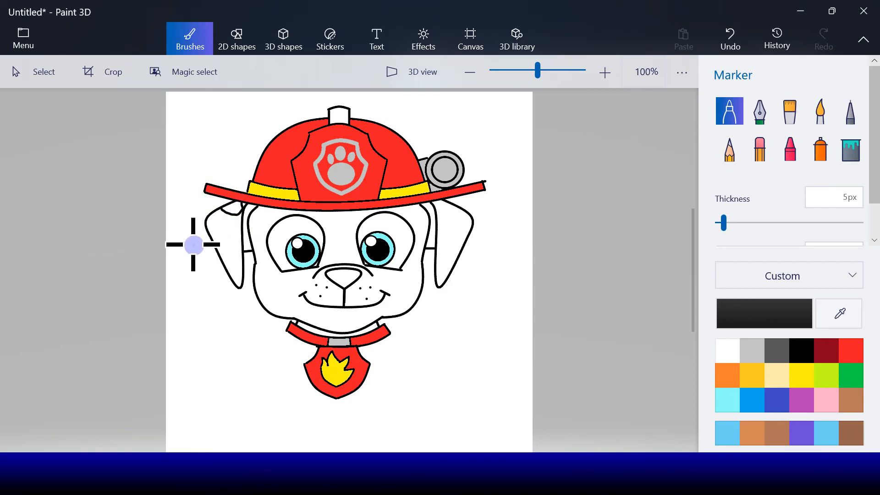
pyautogui.moveTo(210, 216)
pyautogui.mouseDown()
pyautogui.moveTo(205, 224)
pyautogui.moveTo(219, 250)
pyautogui.moveTo(225, 241)
pyautogui.moveTo(234, 254)
pyautogui.moveTo(227, 266)
pyautogui.mouseUp()
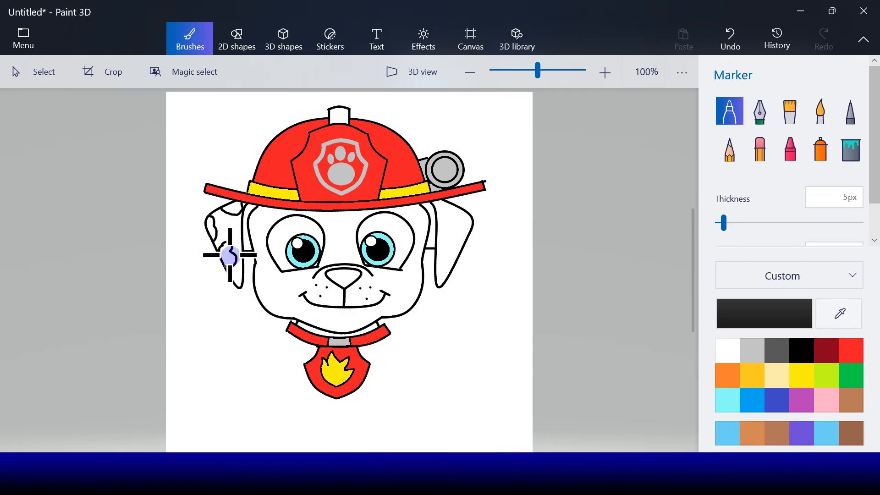
pyautogui.moveTo(216, 221); pyautogui.dragTo(219, 218)
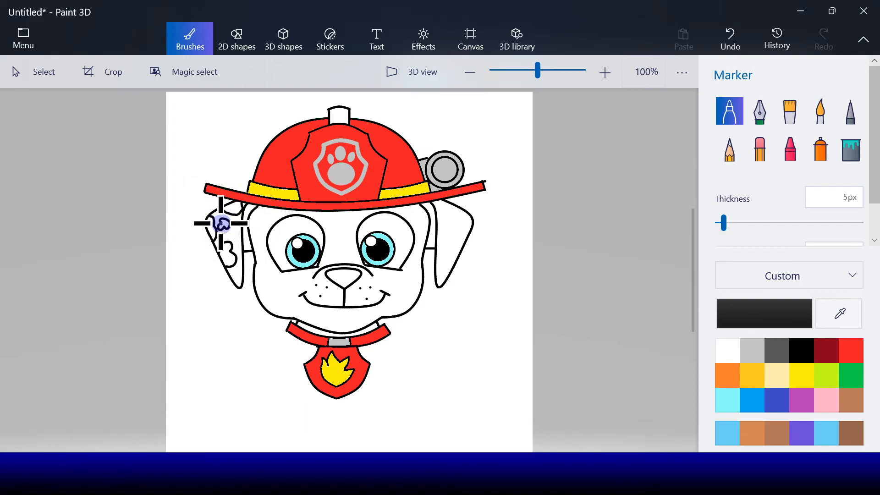
# Outline irregular black spots along both cheeks and on the right ear with the Marker.
pyautogui.moveTo(254, 247)
pyautogui.mouseDown()
pyautogui.moveTo(265, 304)
pyautogui.moveTo(277, 311)
pyautogui.mouseUp()
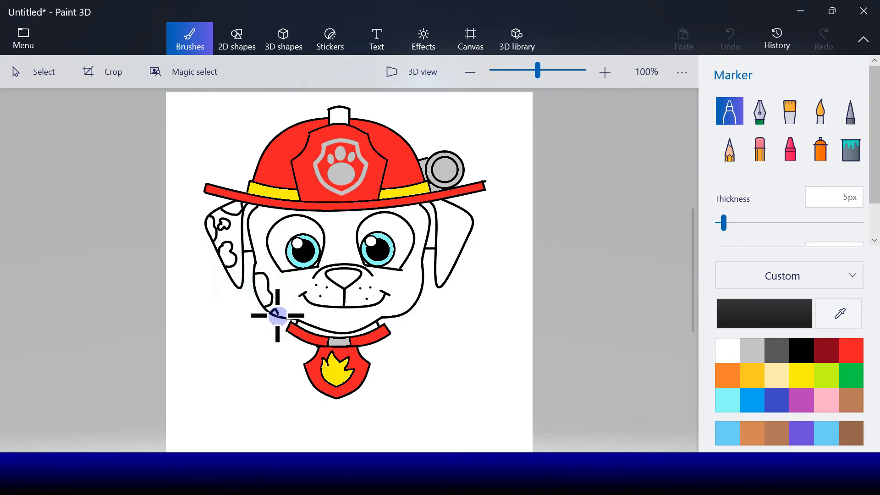
pyautogui.moveTo(423, 262)
pyautogui.mouseDown()
pyautogui.moveTo(409, 275)
pyautogui.moveTo(414, 300)
pyautogui.mouseUp()
pyautogui.moveTo(442, 258)
pyautogui.mouseDown()
pyautogui.moveTo(463, 226)
pyautogui.moveTo(466, 237)
pyautogui.mouseUp()
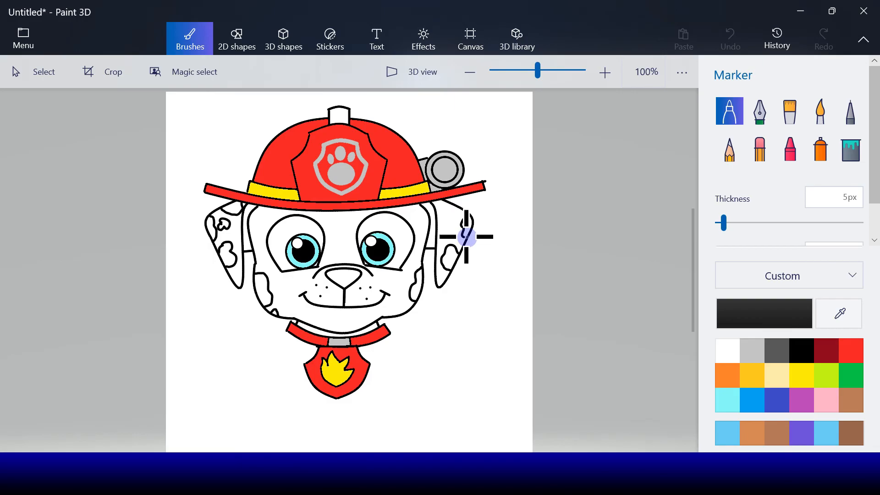
pyautogui.moveTo(436, 200)
pyautogui.mouseDown()
pyautogui.moveTo(438, 208)
pyautogui.moveTo(457, 208)
pyautogui.mouseUp()
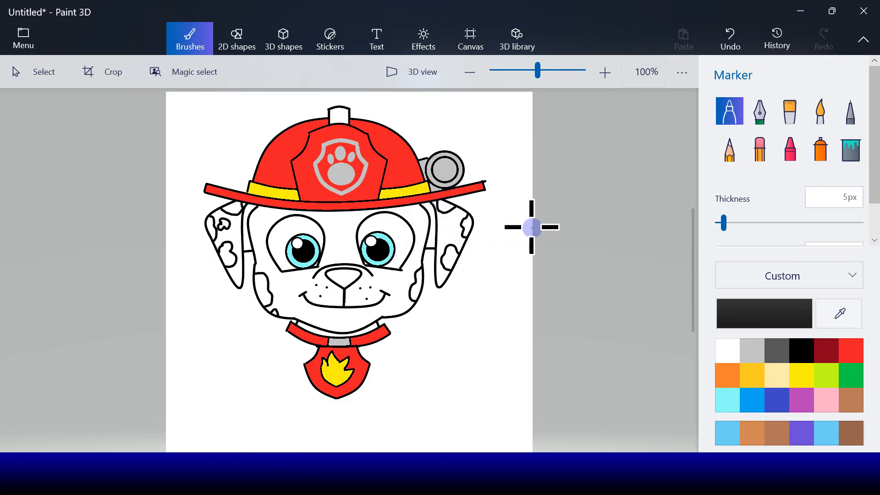
# Fill the nose and the outlined spots on the right ear and right cheek with black.
pyautogui.click(849, 154)
pyautogui.click(447, 206)
pyautogui.click(467, 223)
pyautogui.click(451, 252)
pyautogui.click(419, 287)
# Fill the outlined spots on the left cheek and left ear with black.
pyautogui.click(257, 288)
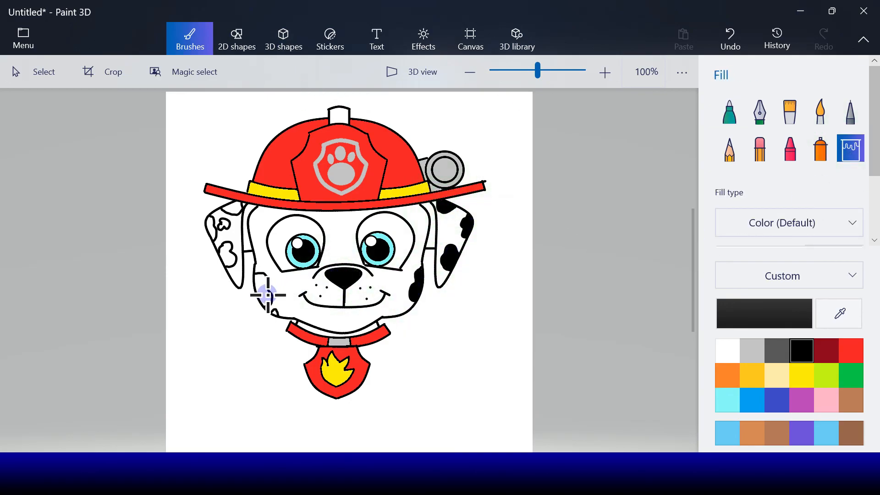
pyautogui.click(222, 254)
pyautogui.click(207, 227)
pyautogui.click(233, 211)
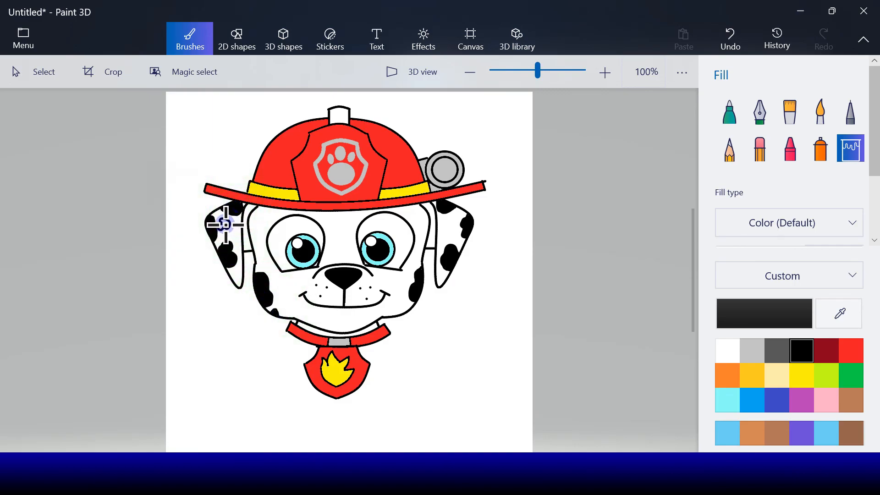
pyautogui.click(224, 224)
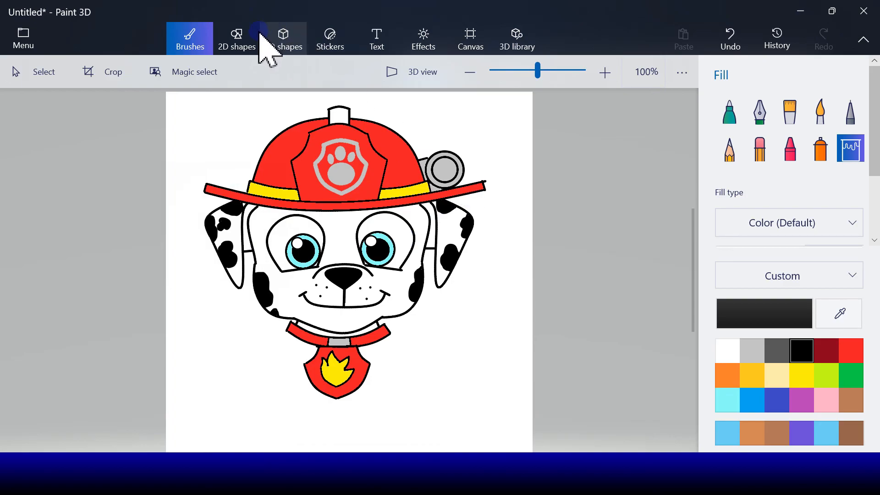
# Draw a short black 3-point curve on the helmet dome's left side and place a horizontally flipped copy on the right.
pyautogui.click(248, 46)
pyautogui.click(761, 130)
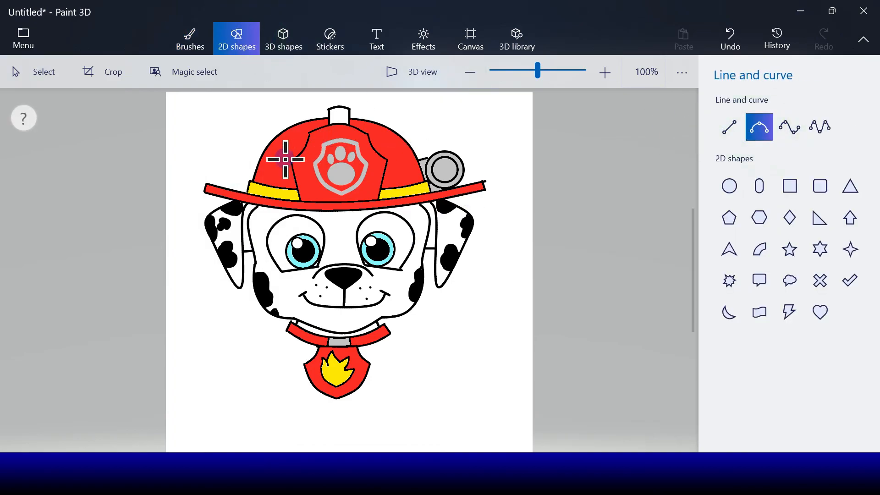
pyautogui.moveTo(269, 148)
pyautogui.mouseDown()
pyautogui.moveTo(257, 187)
pyautogui.moveTo(259, 165)
pyautogui.mouseUp()
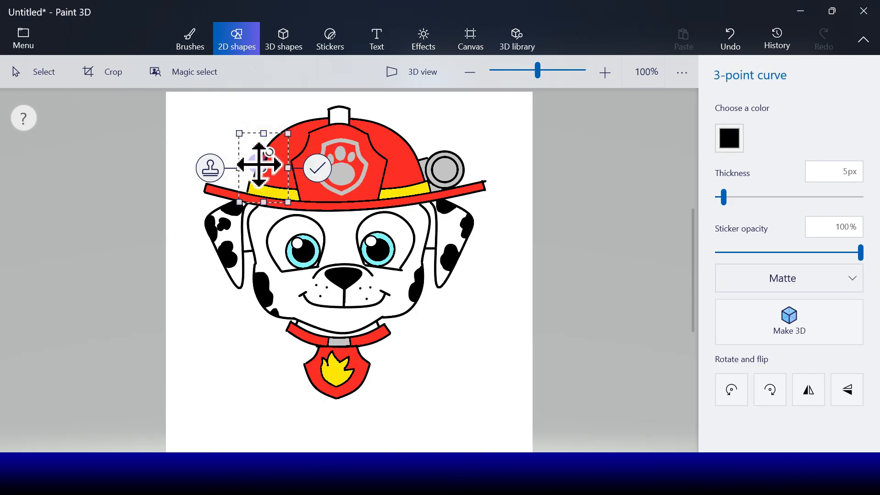
pyautogui.click(210, 168)
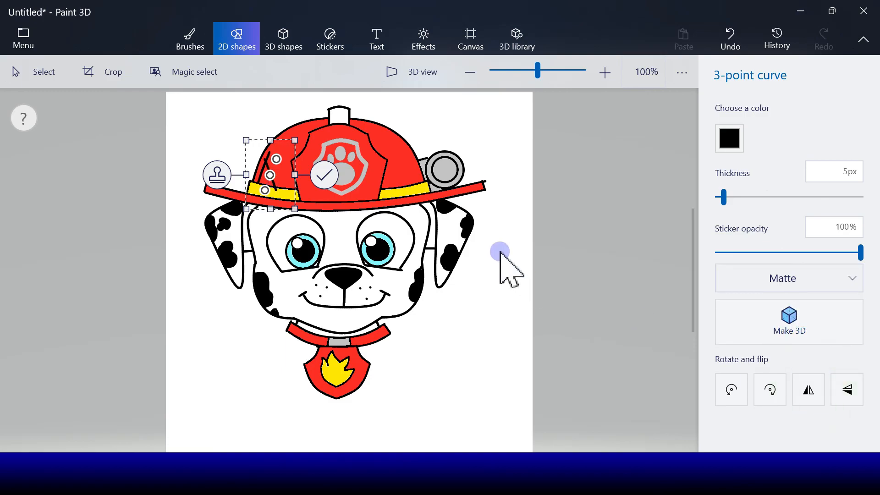
pyautogui.moveTo(284, 183); pyautogui.dragTo(429, 174)
pyautogui.click(466, 166)
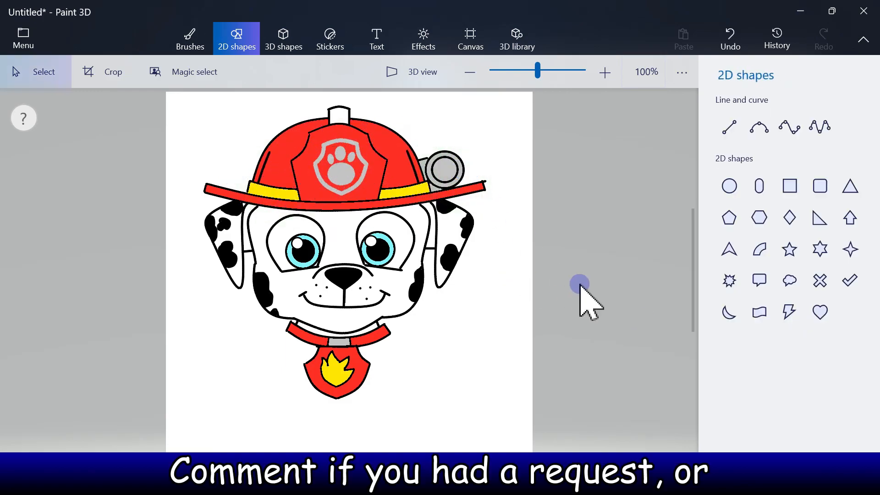